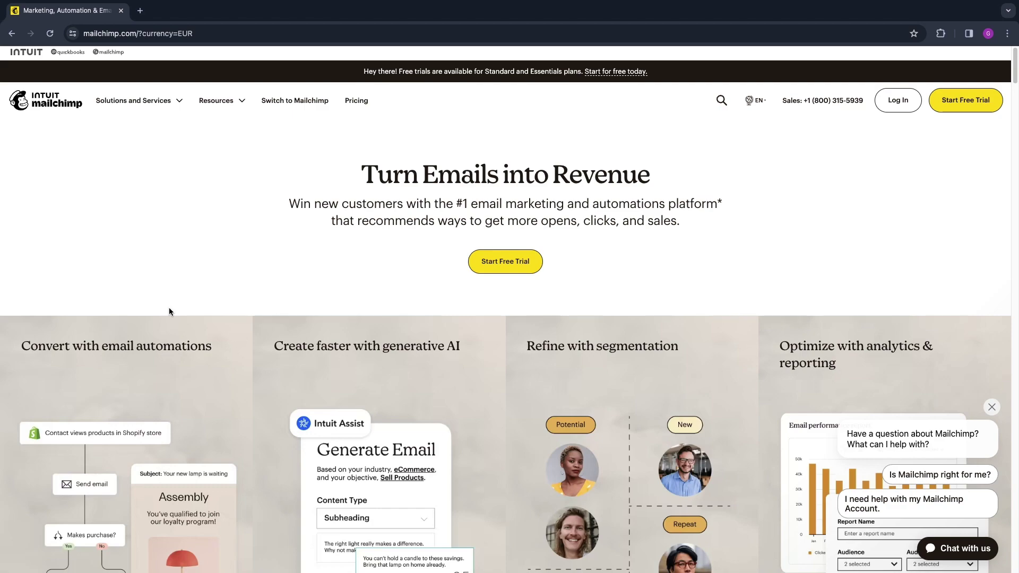
pyautogui.scroll(-4, 169, 308)
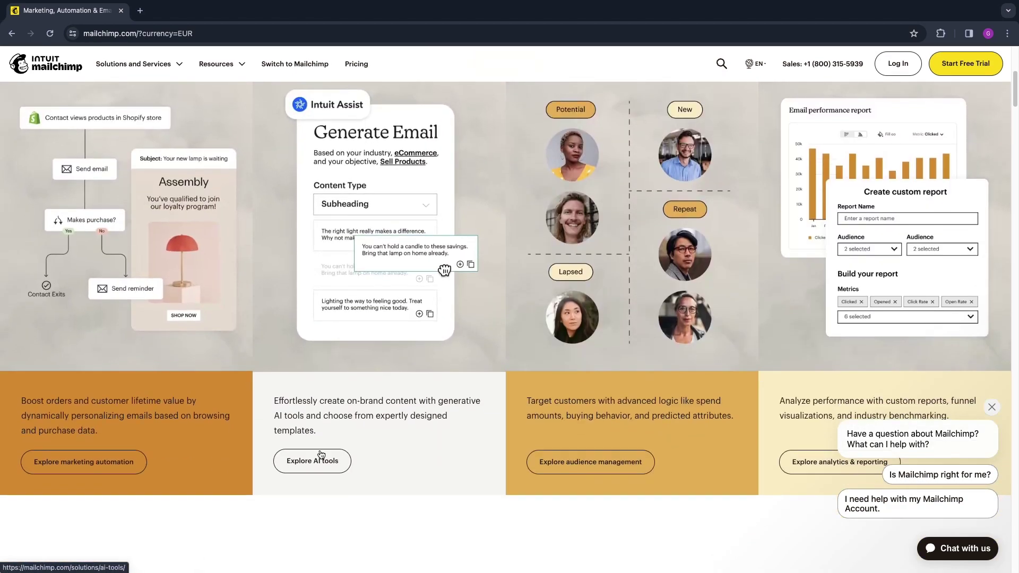
pyautogui.scroll(5, 321, 455)
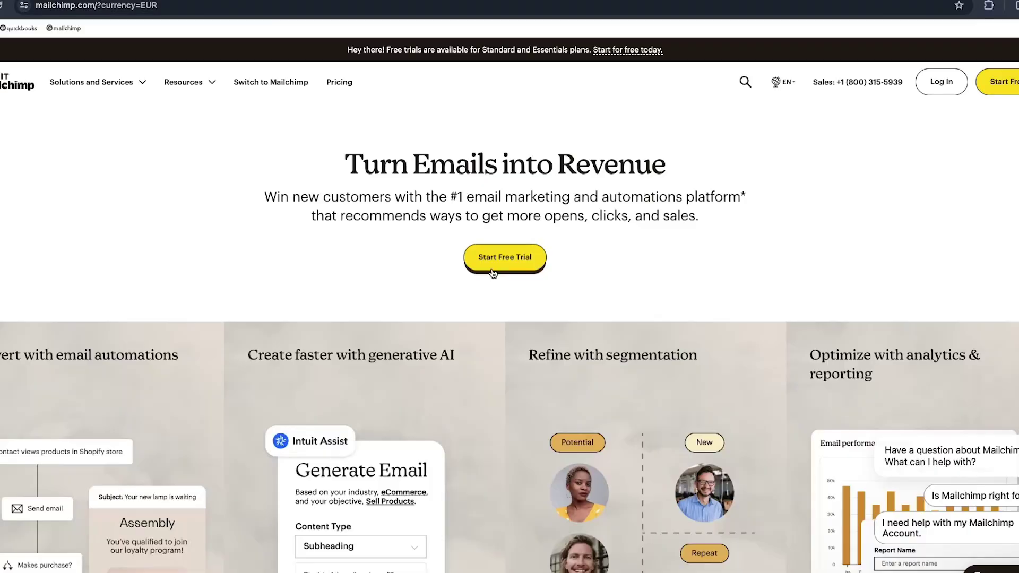
# Open Mailchimp's free-trial pricing page listing the Premium, Standard, Essentials and Free plans
pyautogui.click(493, 270)
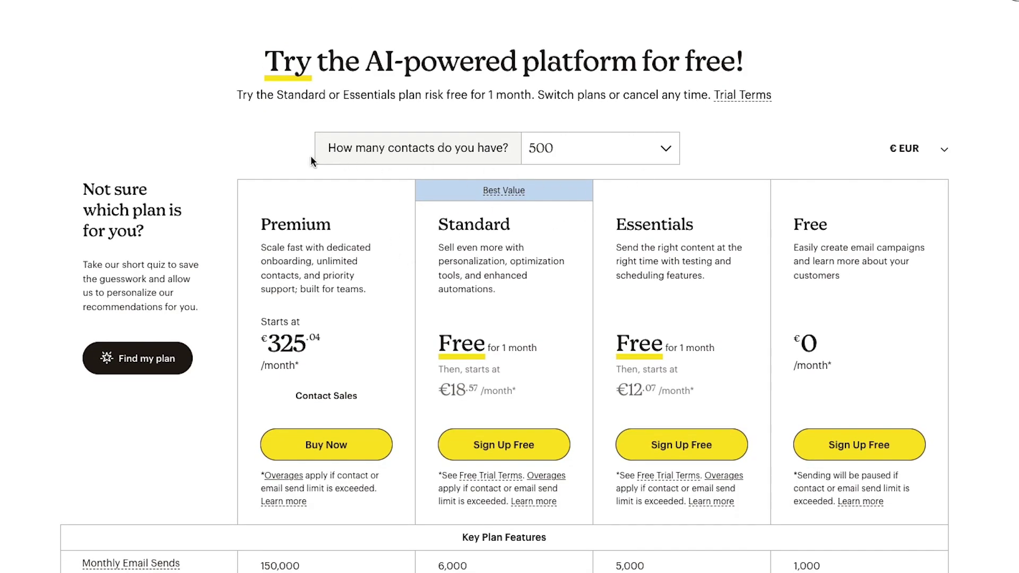
# Compare plan prices at 10,000 and 2,500 contacts, reset to 500, and sign up for Free
pyautogui.click(621, 150)
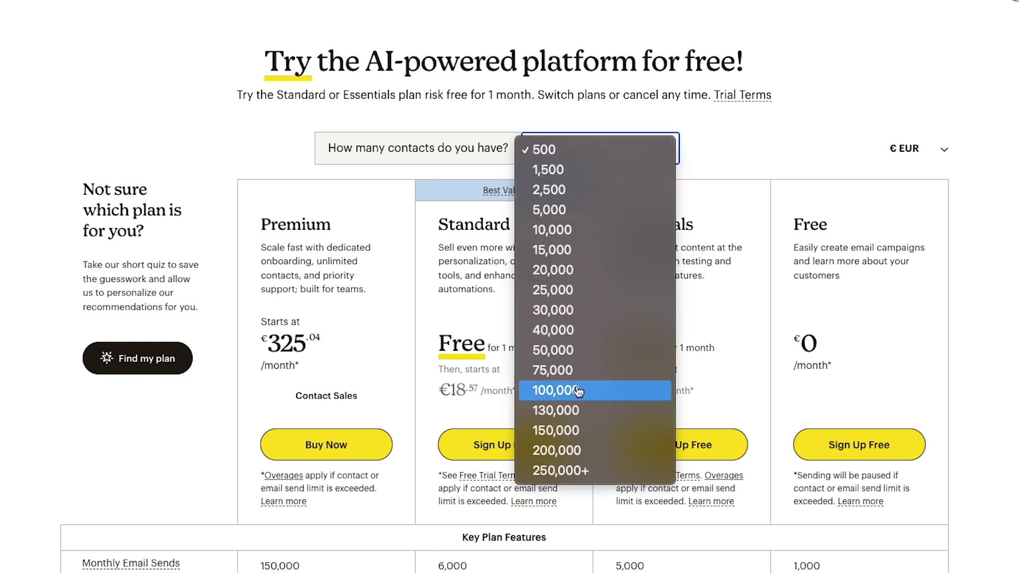
pyautogui.click(585, 230)
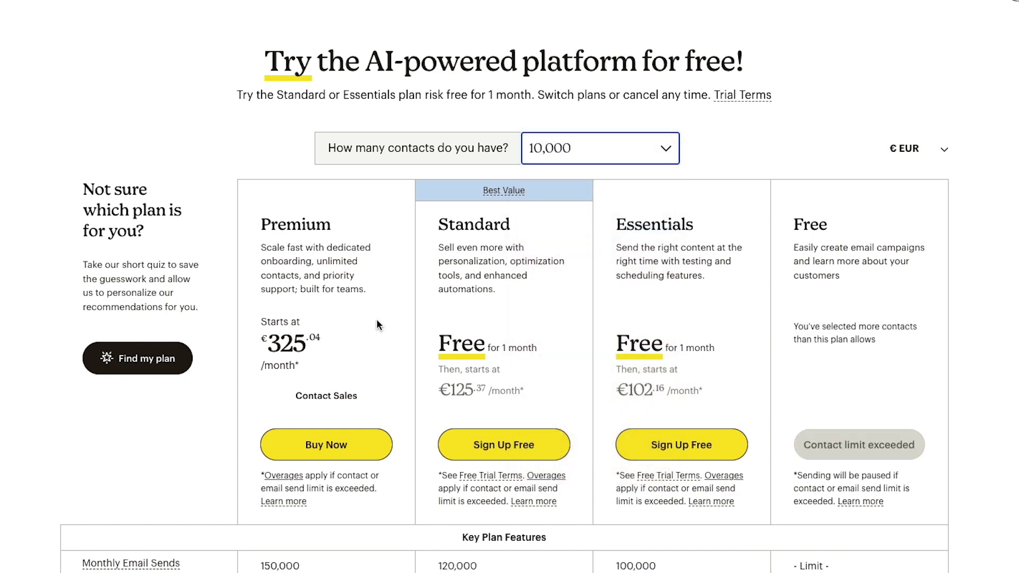
pyautogui.scroll(-1, 638, 351)
pyautogui.click(591, 125)
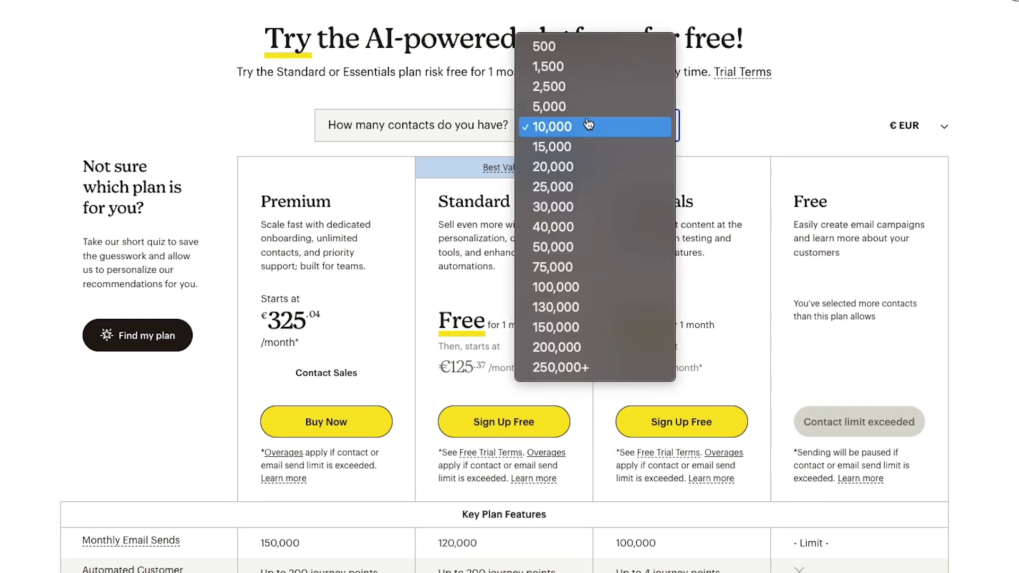
pyautogui.click(579, 88)
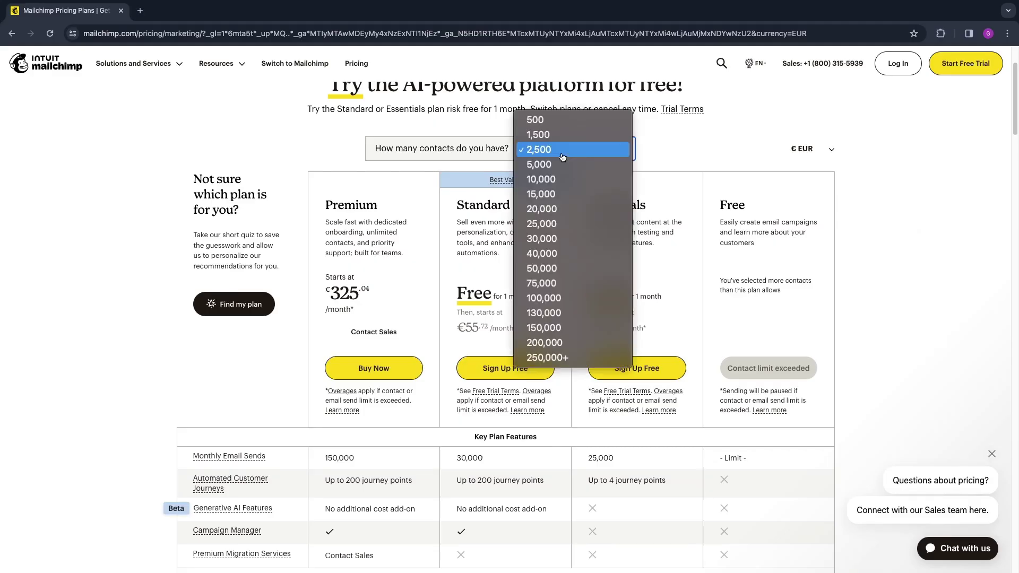
pyautogui.press('Return')
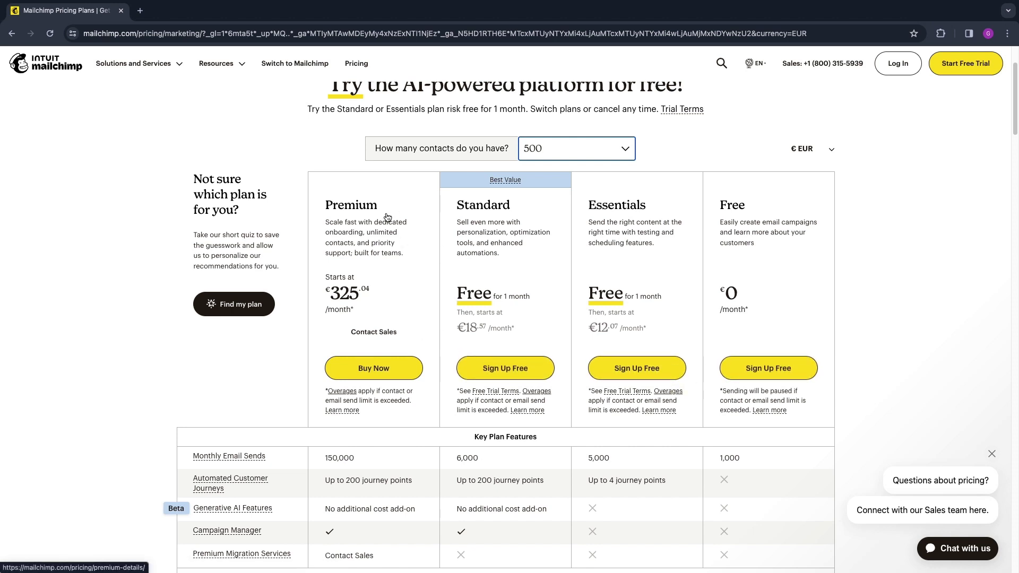
pyautogui.click(769, 368)
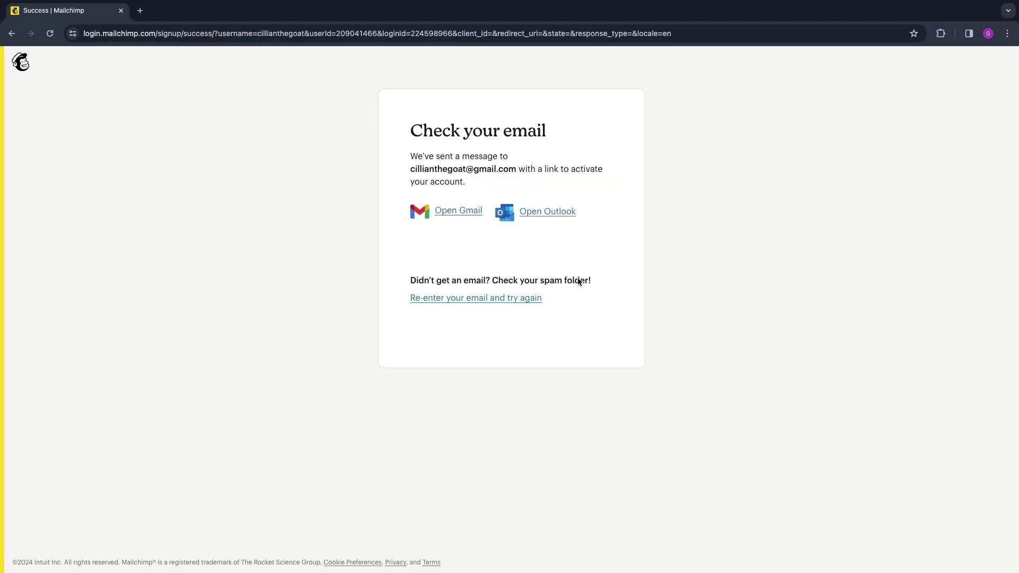
# Activate the new Mailchimp account from the activation email in Gmail
pyautogui.click(445, 214)
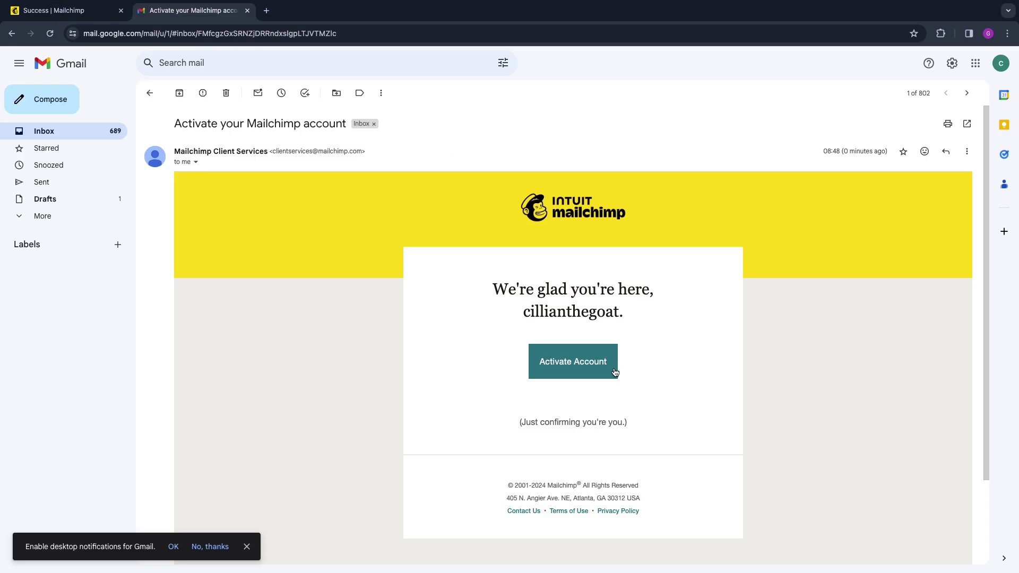
pyautogui.click(578, 374)
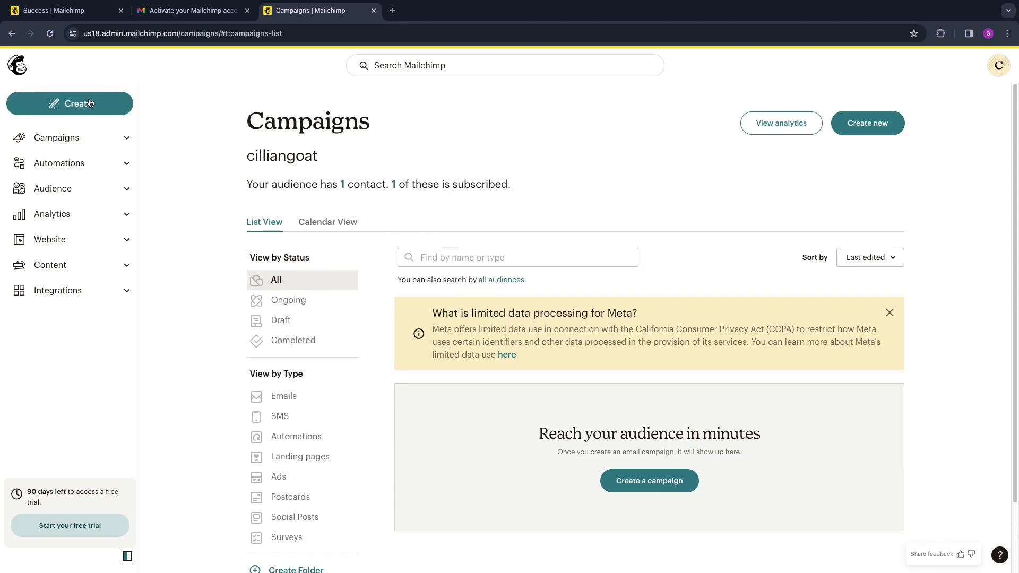
# Create a new Regular email campaign using Design Email
pyautogui.click(91, 107)
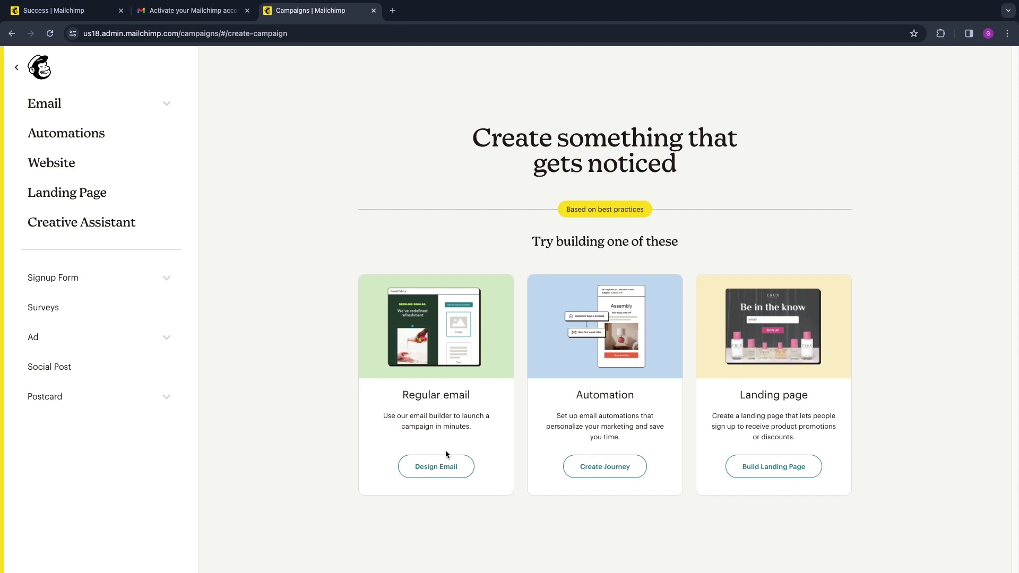
pyautogui.click(433, 472)
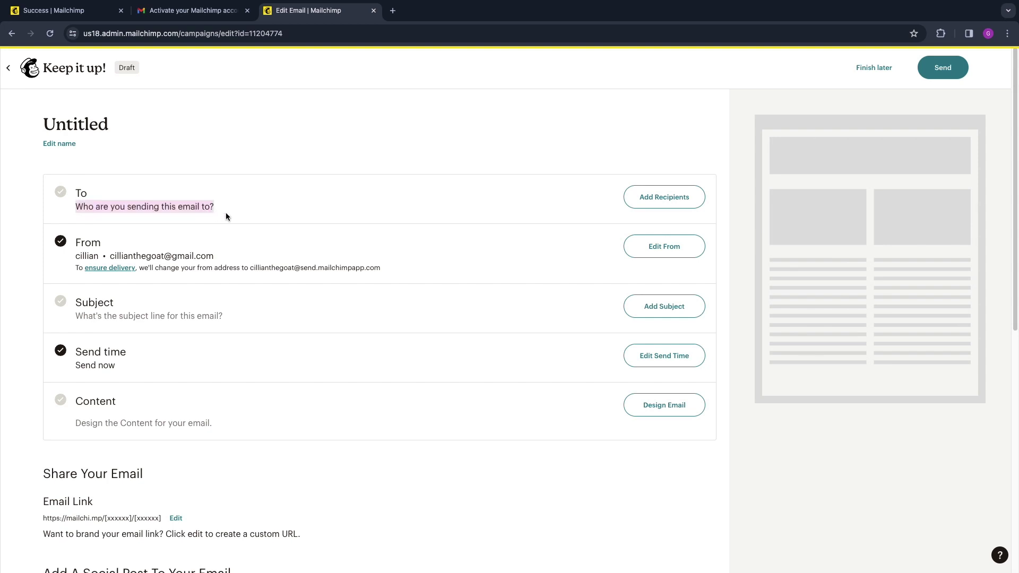
pyautogui.click(674, 204)
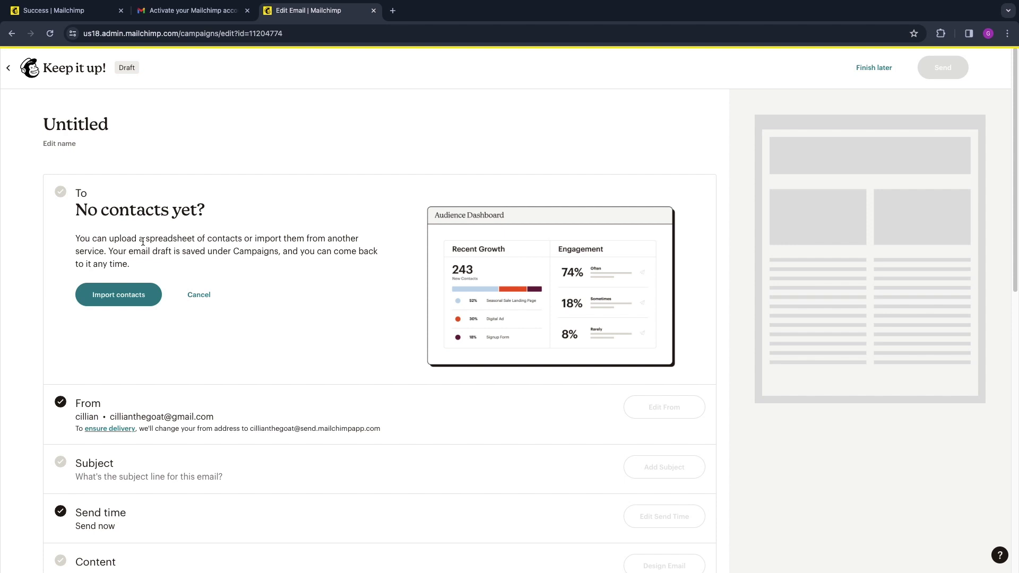
pyautogui.click(118, 295)
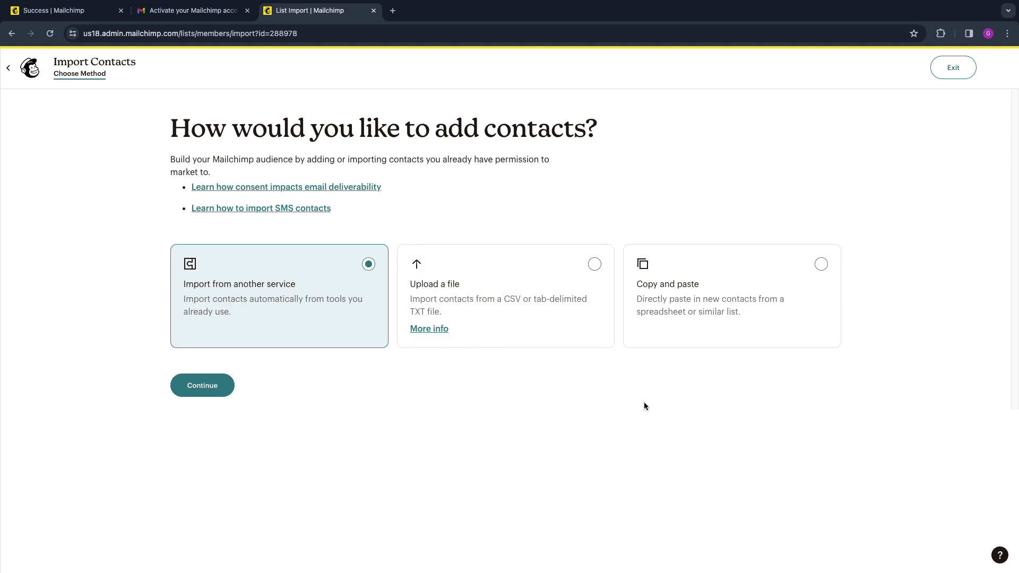
pyautogui.click(674, 275)
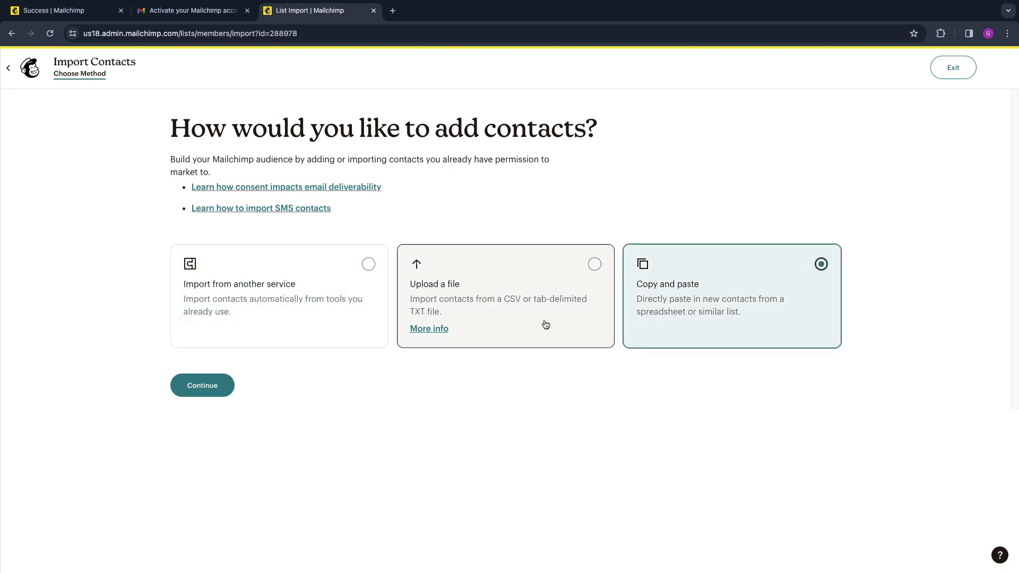
pyautogui.click(188, 397)
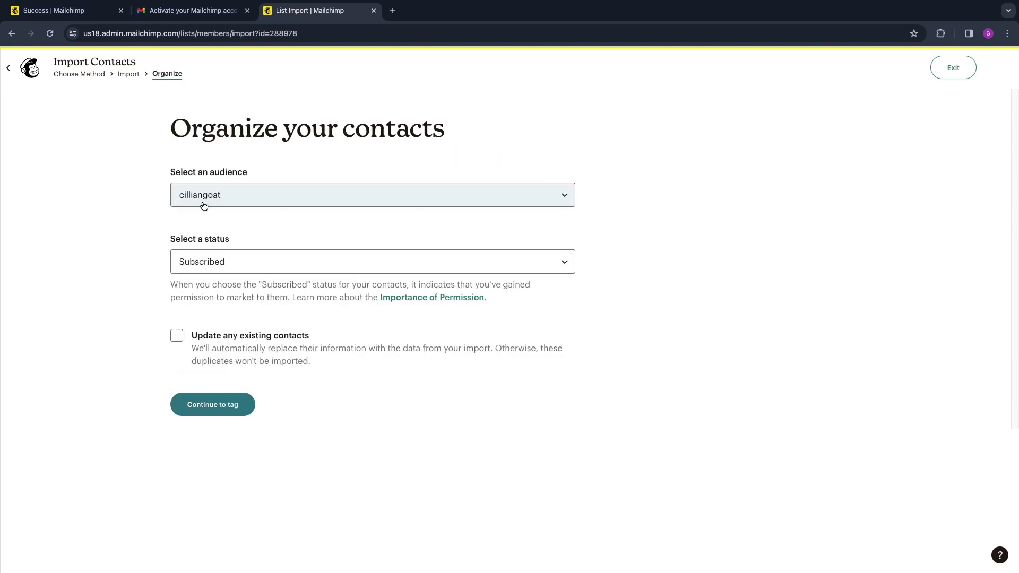
pyautogui.click(243, 199)
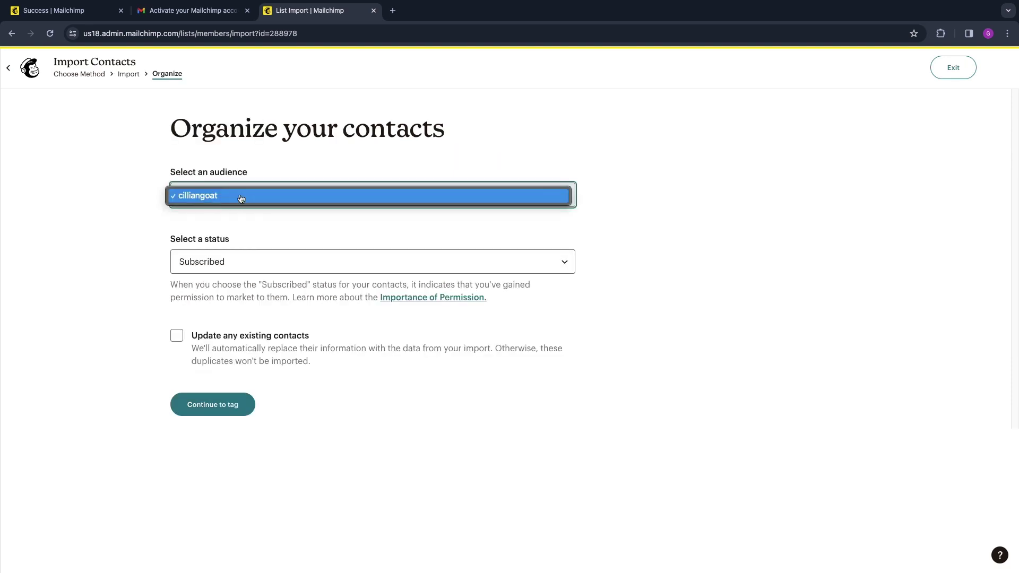
pyautogui.click(199, 199)
pyautogui.click(211, 262)
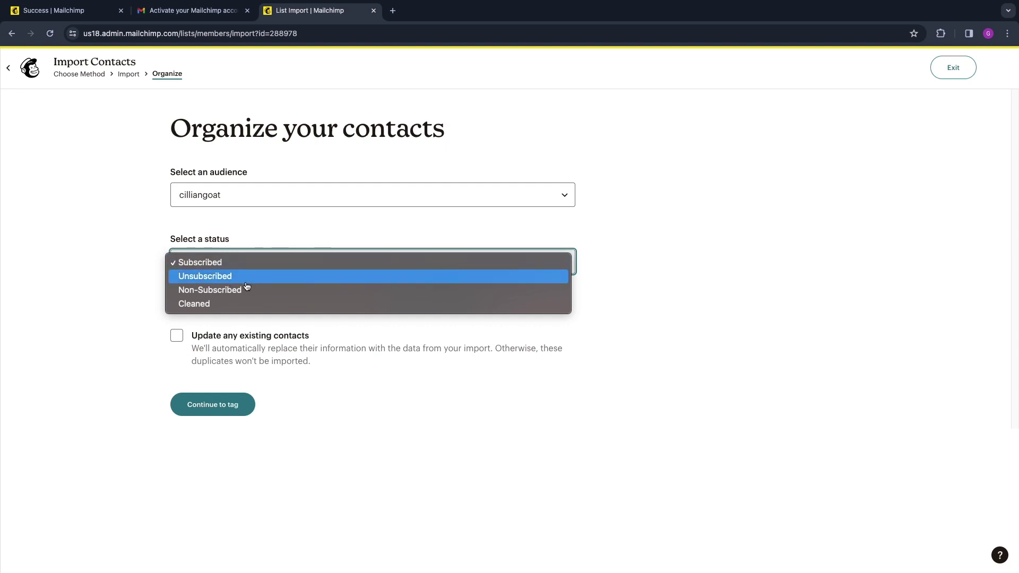
pyautogui.click(136, 310)
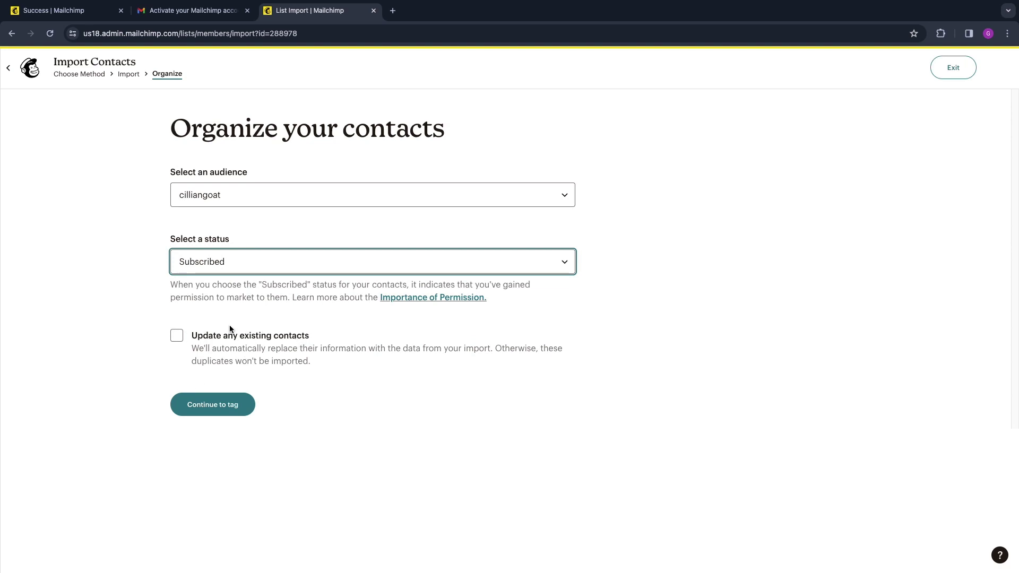
pyautogui.click(213, 404)
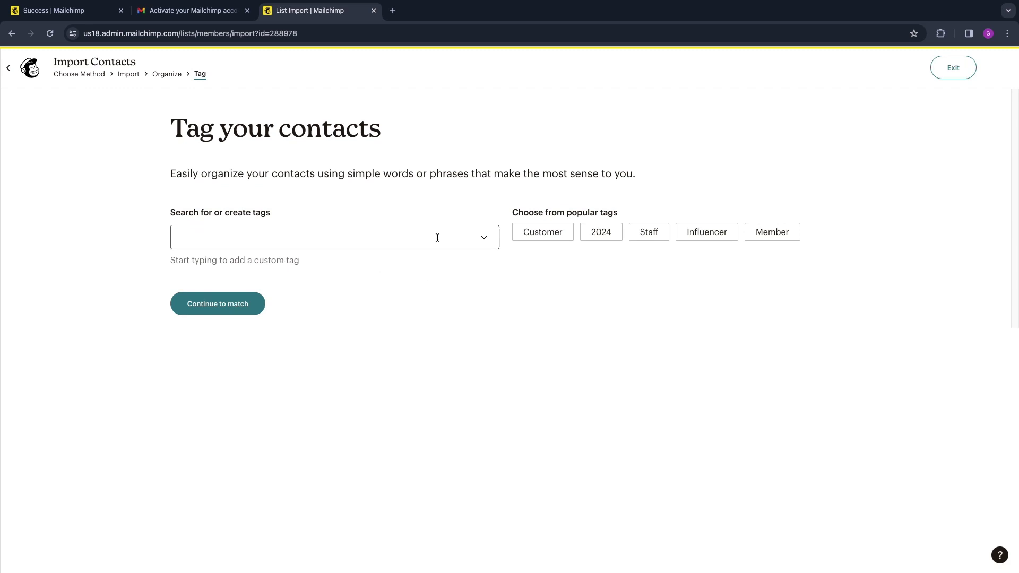
pyautogui.click(282, 236)
pyautogui.click(531, 236)
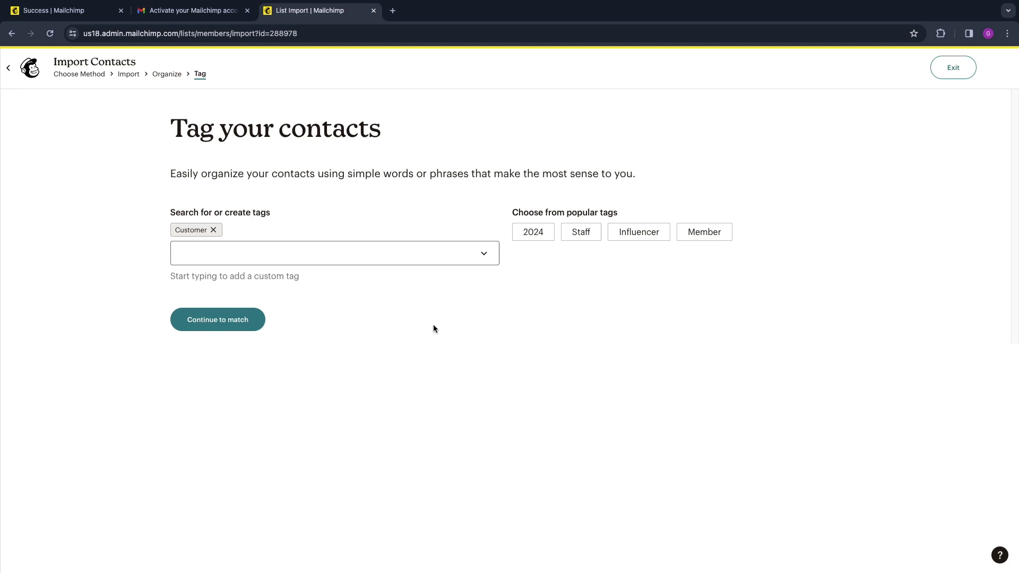
pyautogui.click(229, 326)
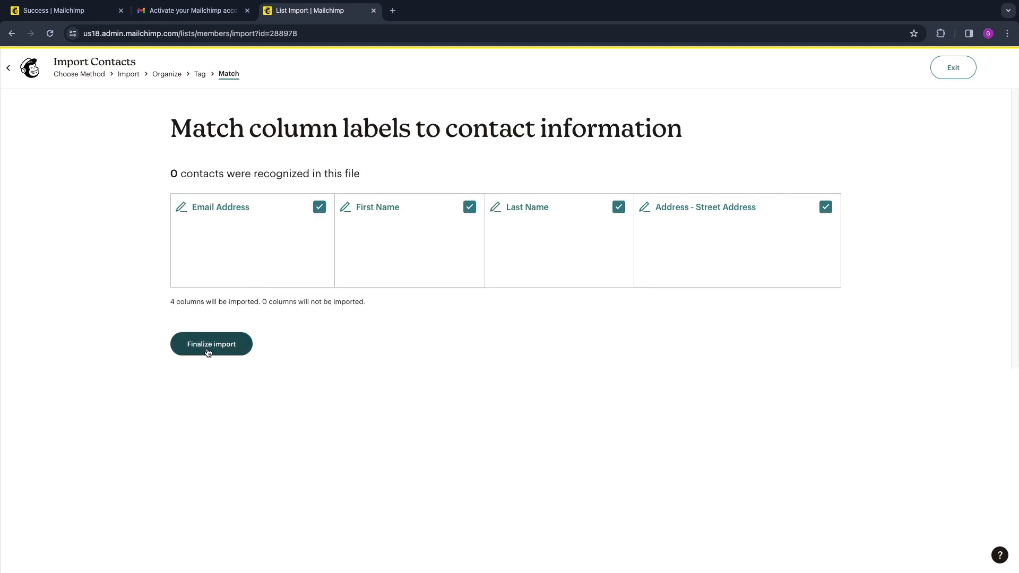
pyautogui.click(208, 345)
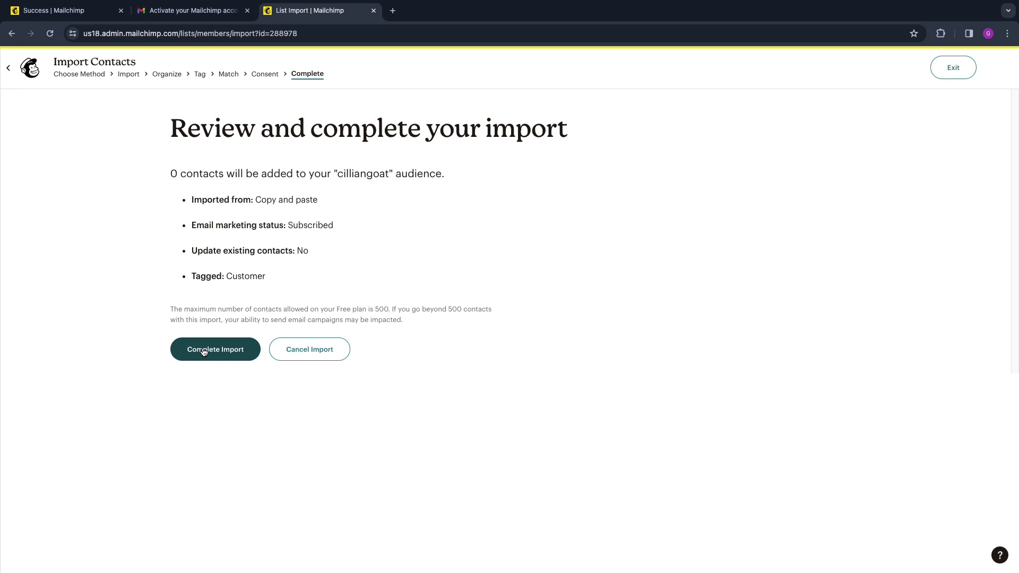
pyautogui.click(204, 351)
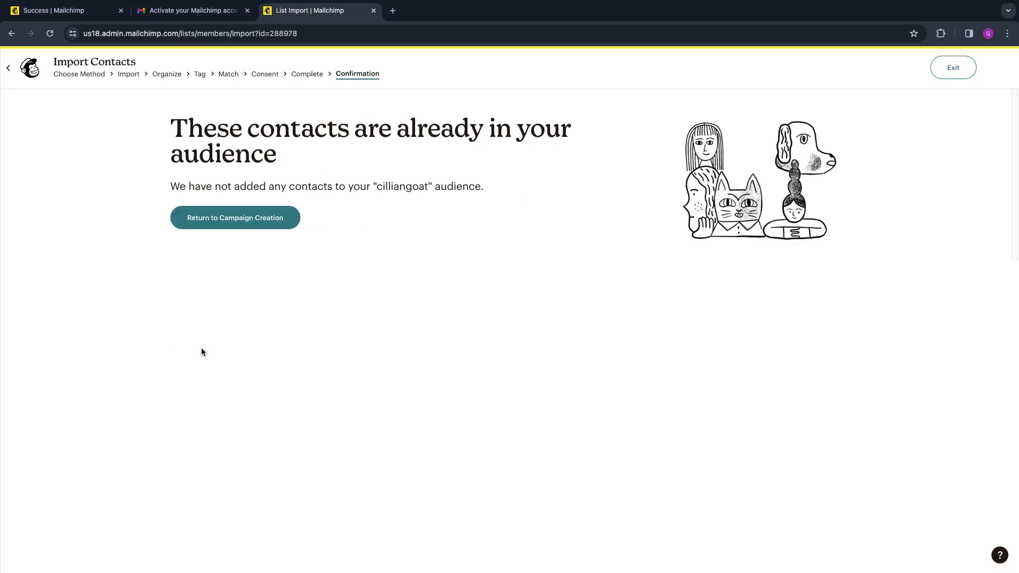
# Set subject 'you need to see this' and preview 'something happened recently.', keeping Send now
pyautogui.click(215, 225)
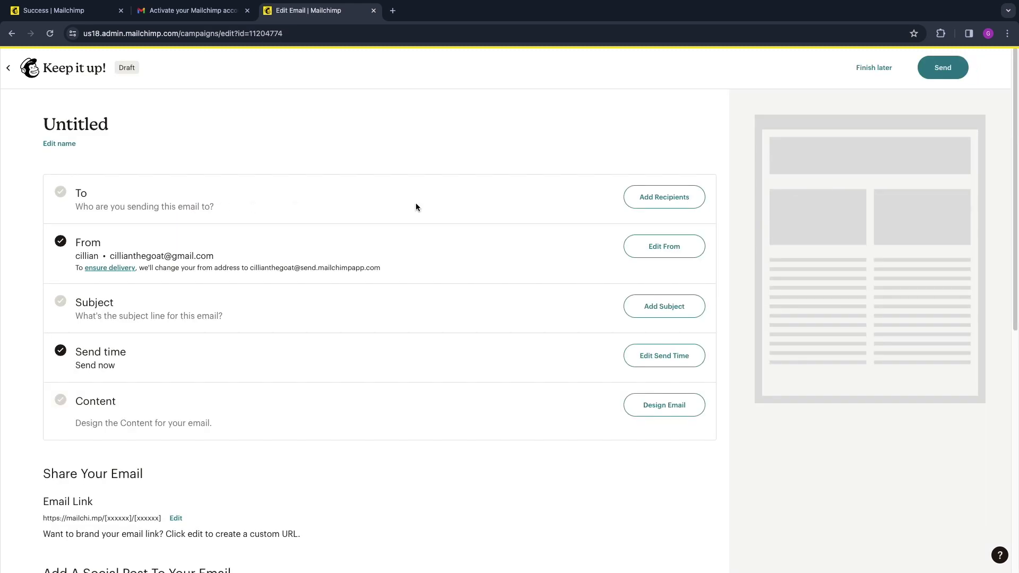
pyautogui.scroll(-1, 299, 240)
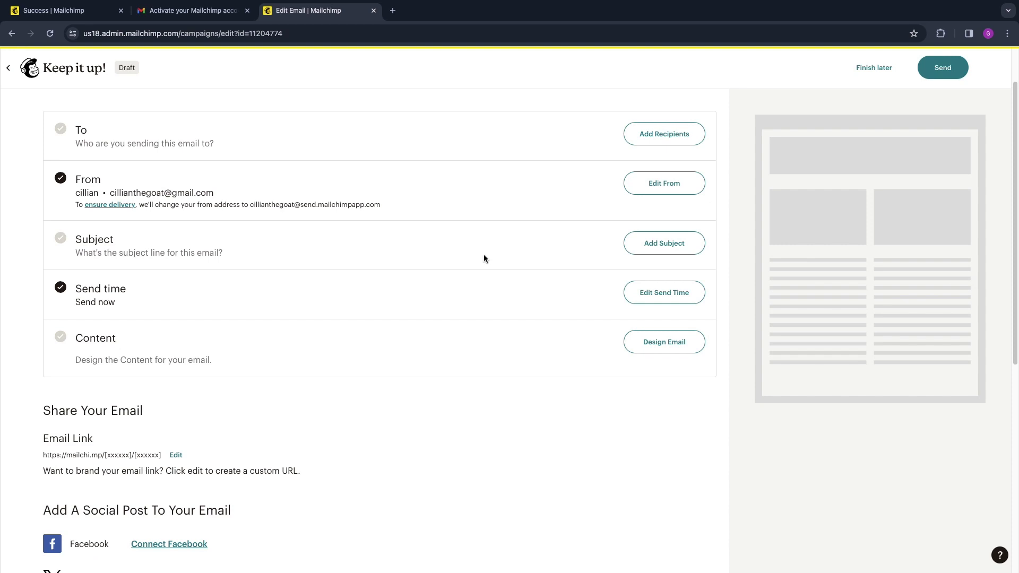
pyautogui.click(642, 242)
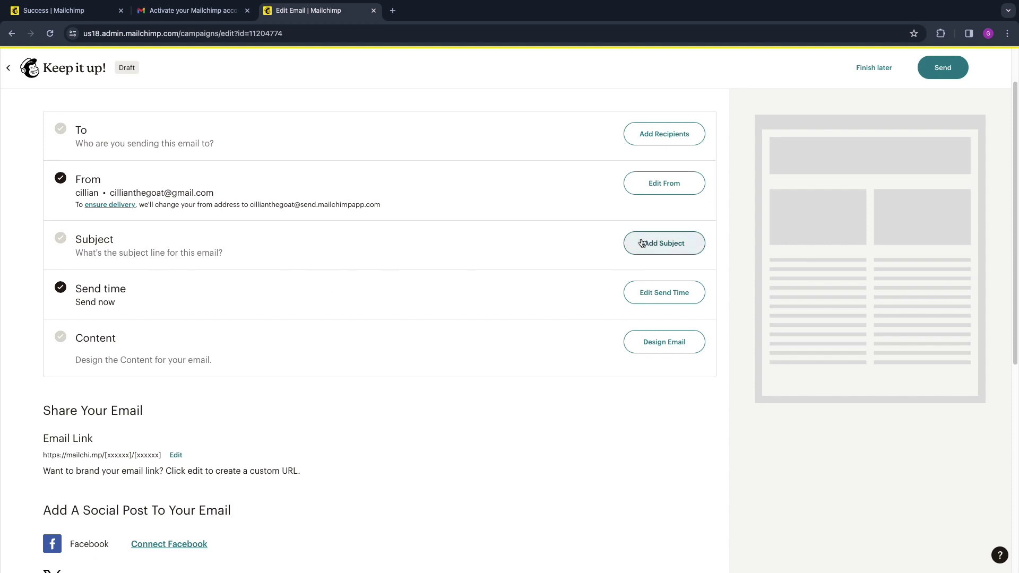
pyautogui.click(123, 310)
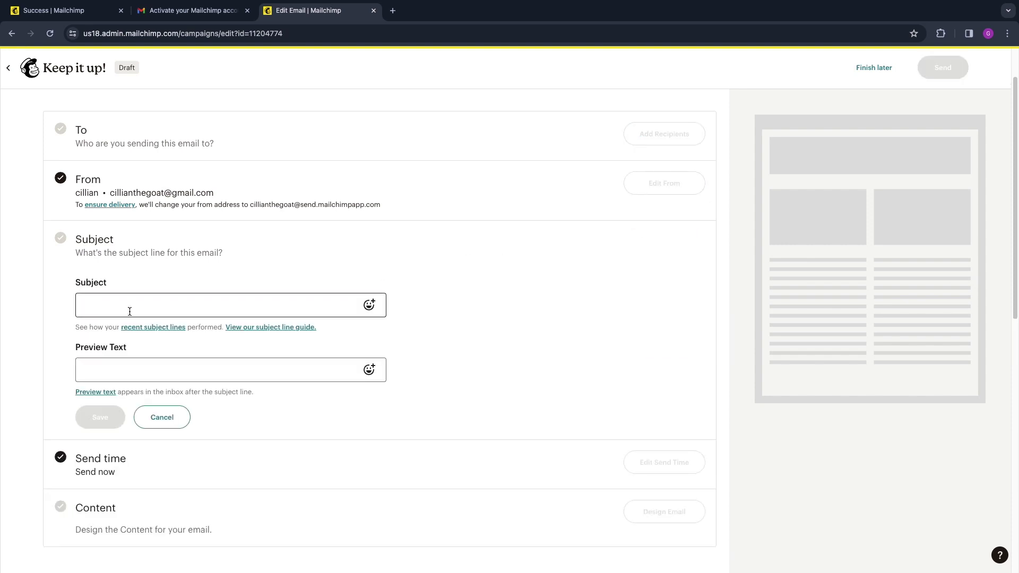
pyautogui.click(185, 306)
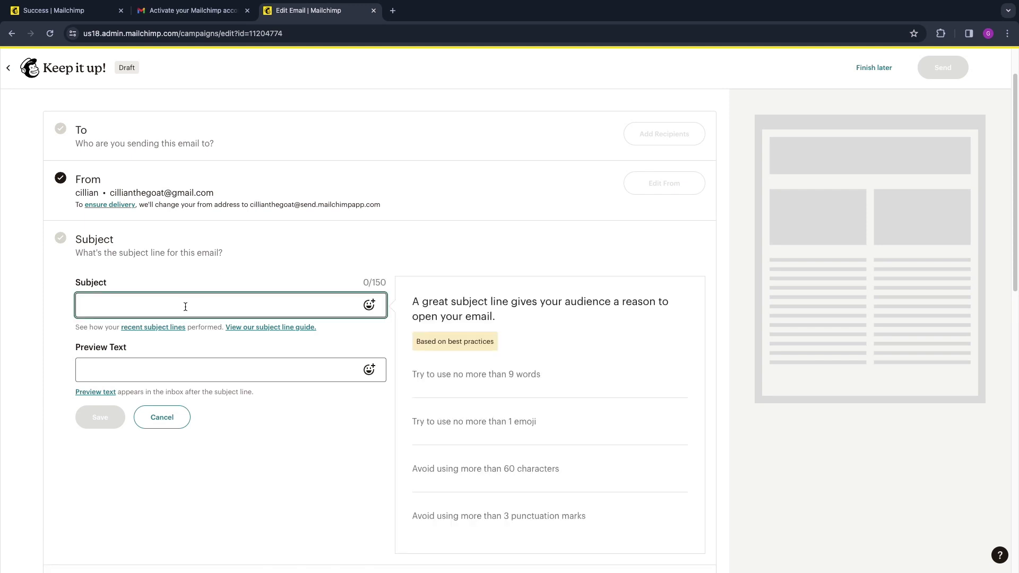
pyautogui.write('you ')
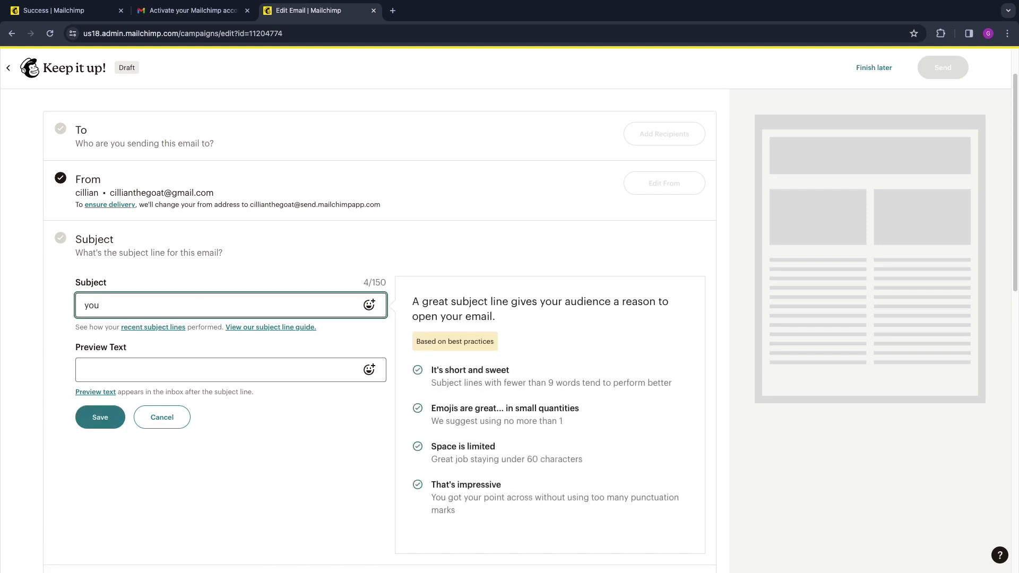
pyautogui.write('need to see this')
pyautogui.click(118, 367)
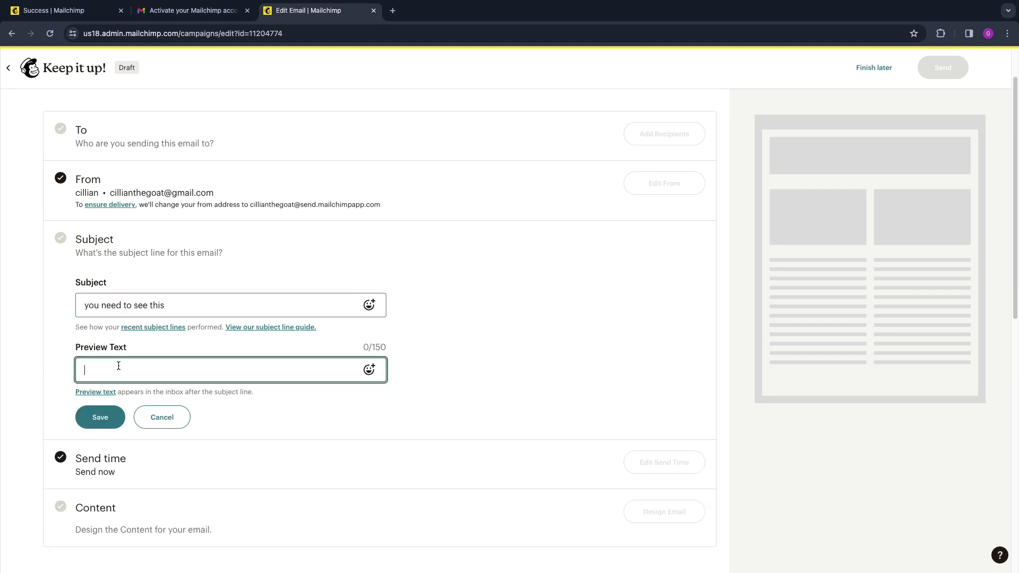
pyautogui.scroll(-1, 136, 372)
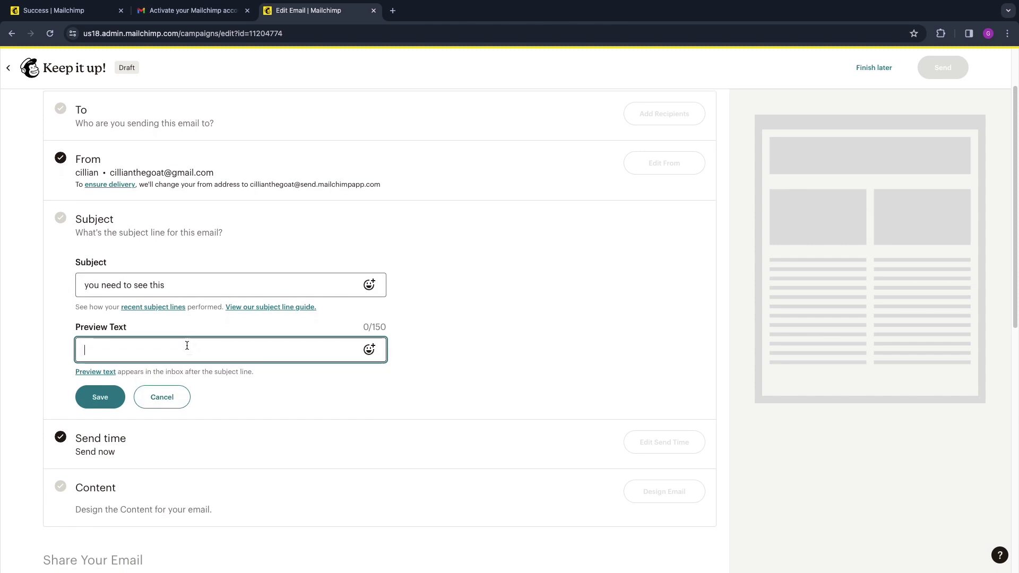
pyautogui.write('something happened recently..')
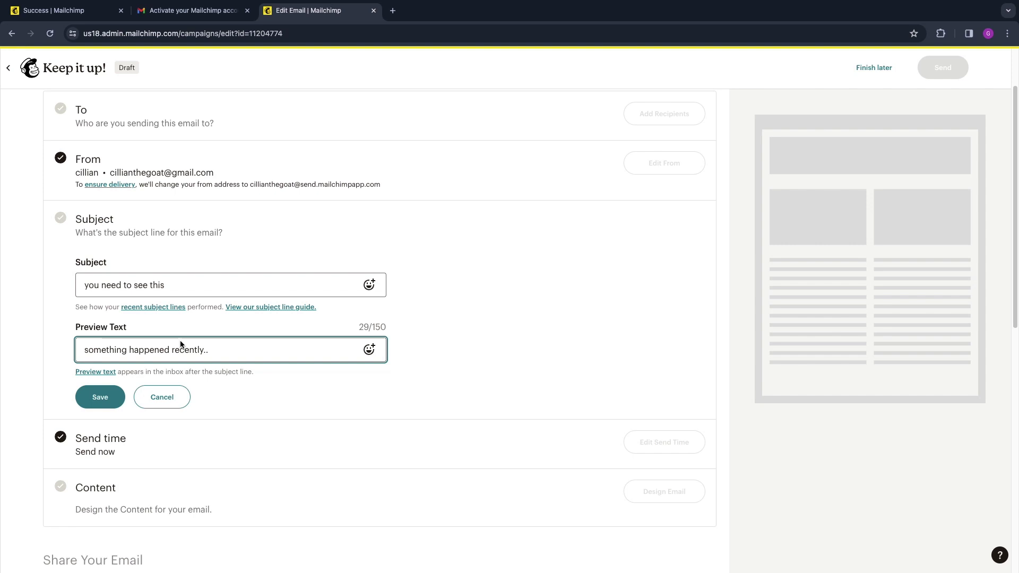
pyautogui.click(95, 403)
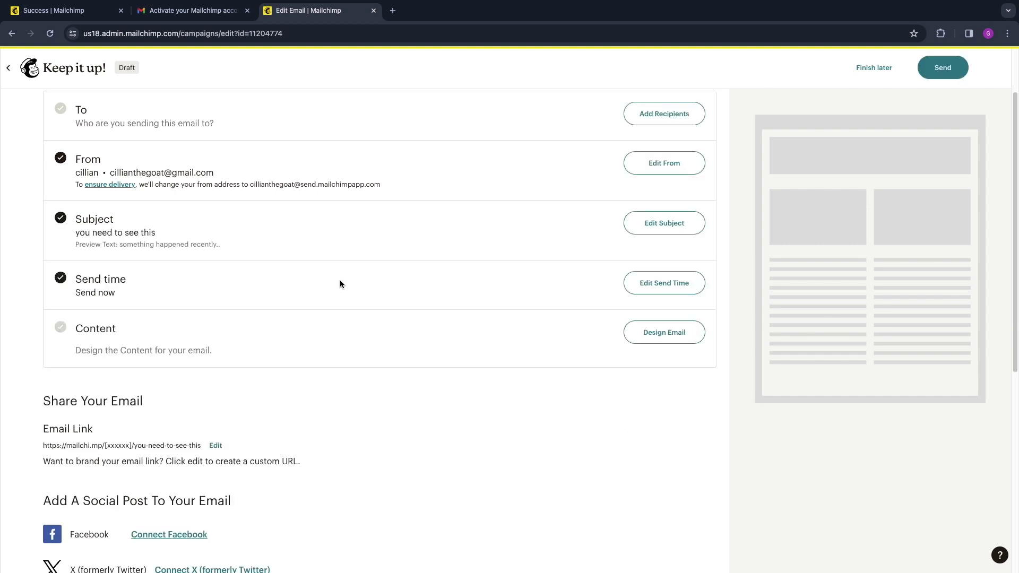
pyautogui.click(683, 283)
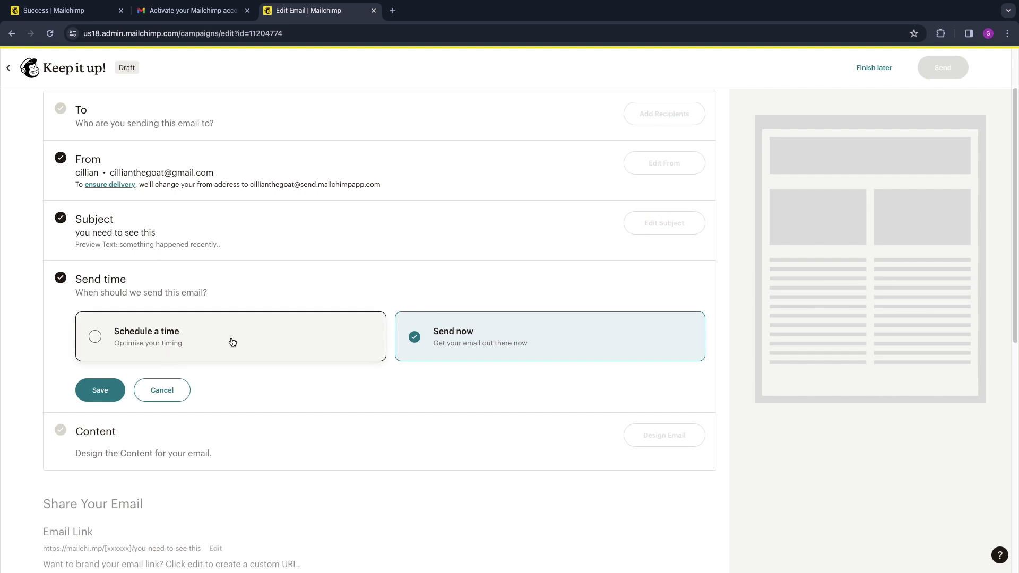
pyautogui.click(97, 389)
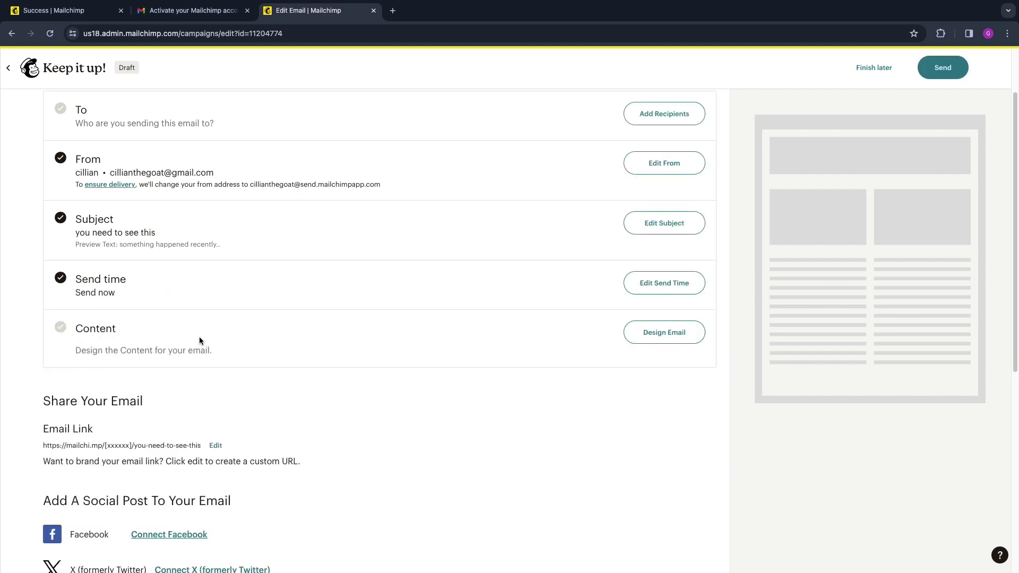
# Filter the template gallery to the Welcome purpose and Education & Nonprofit industry
pyautogui.click(668, 332)
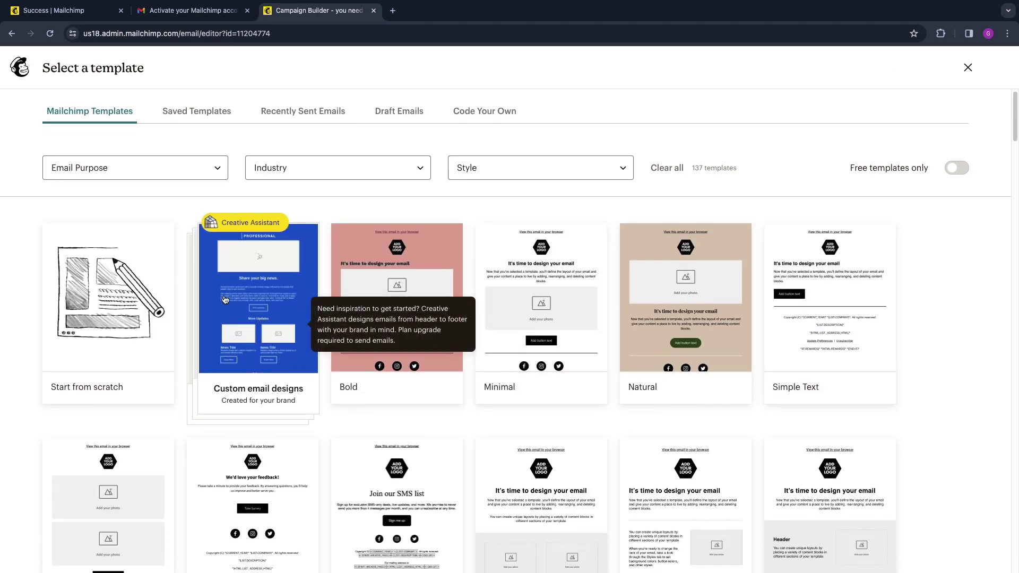
pyautogui.scroll(-3, 86, 371)
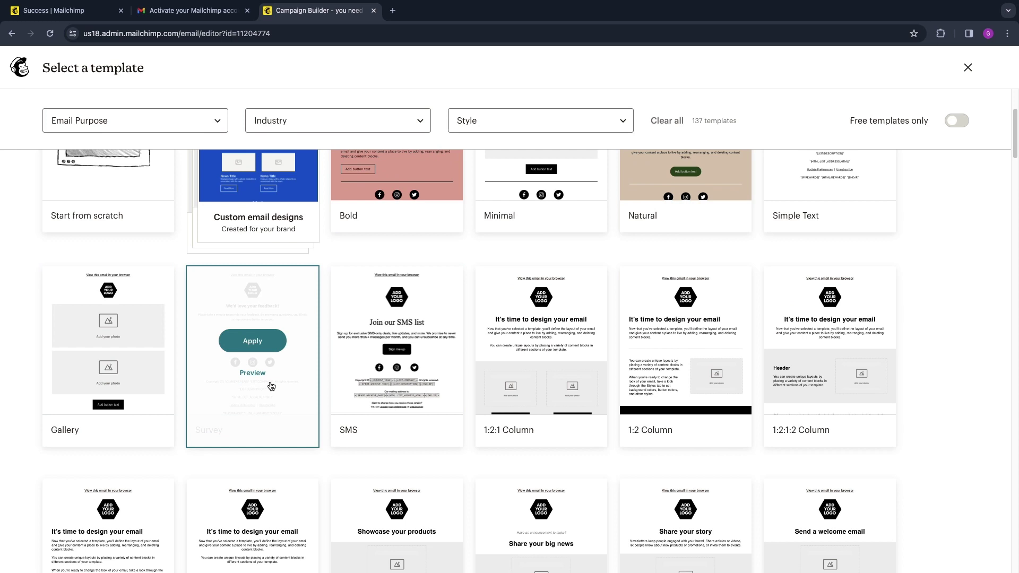
pyautogui.scroll(3, 273, 387)
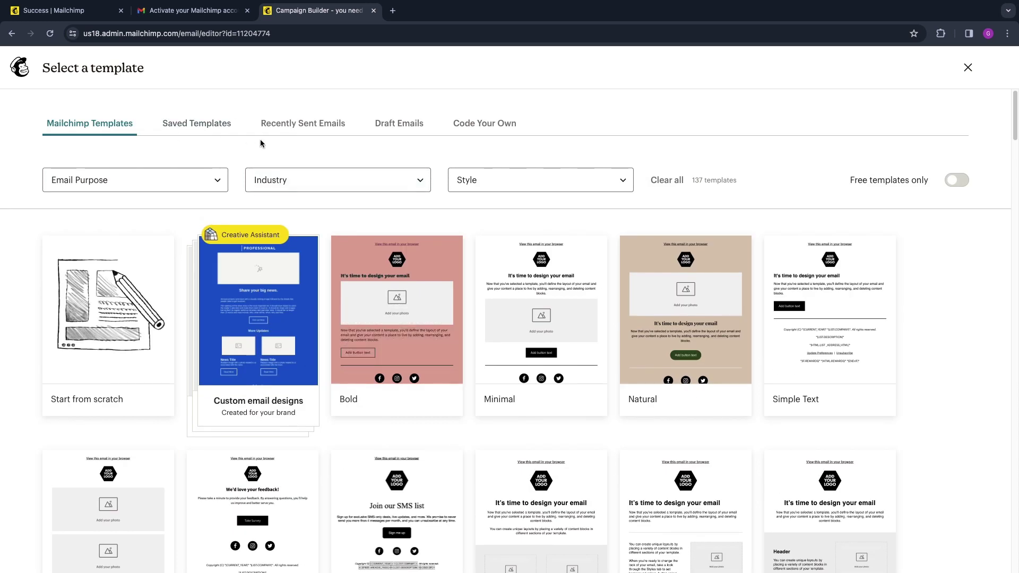
pyautogui.click(120, 179)
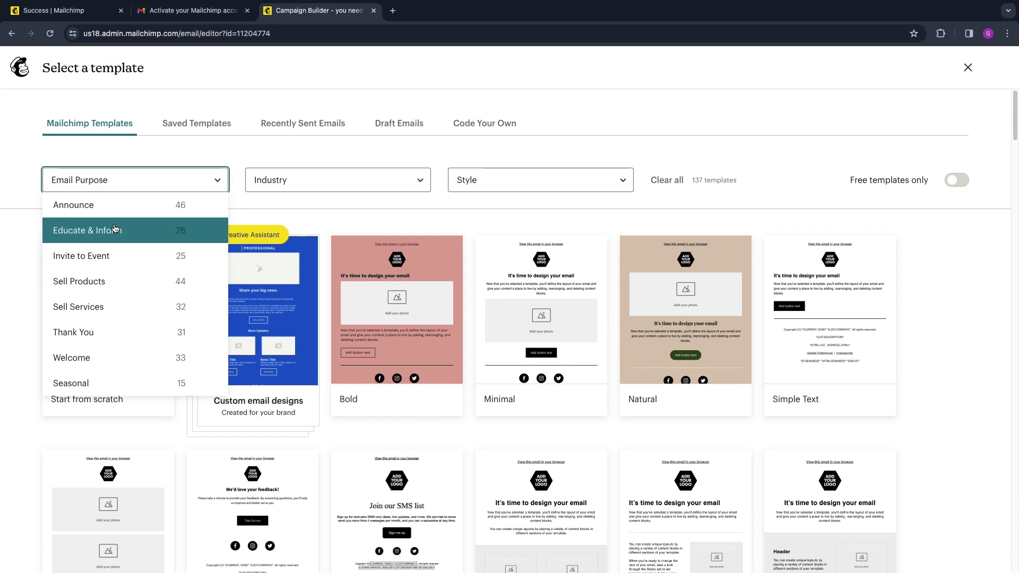
pyautogui.click(192, 358)
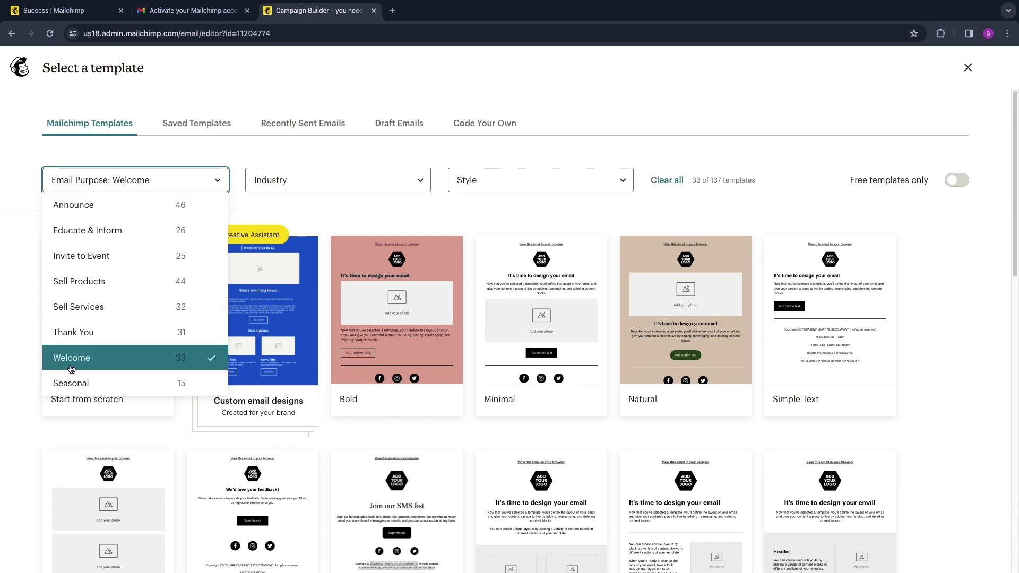
pyautogui.click(261, 142)
pyautogui.moveTo(258, 310)
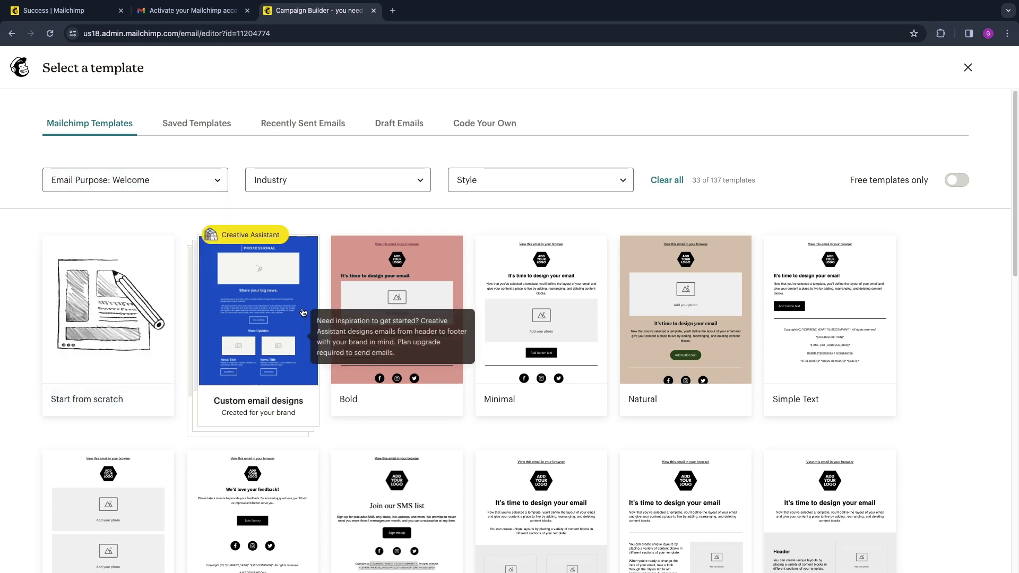
pyautogui.click(316, 185)
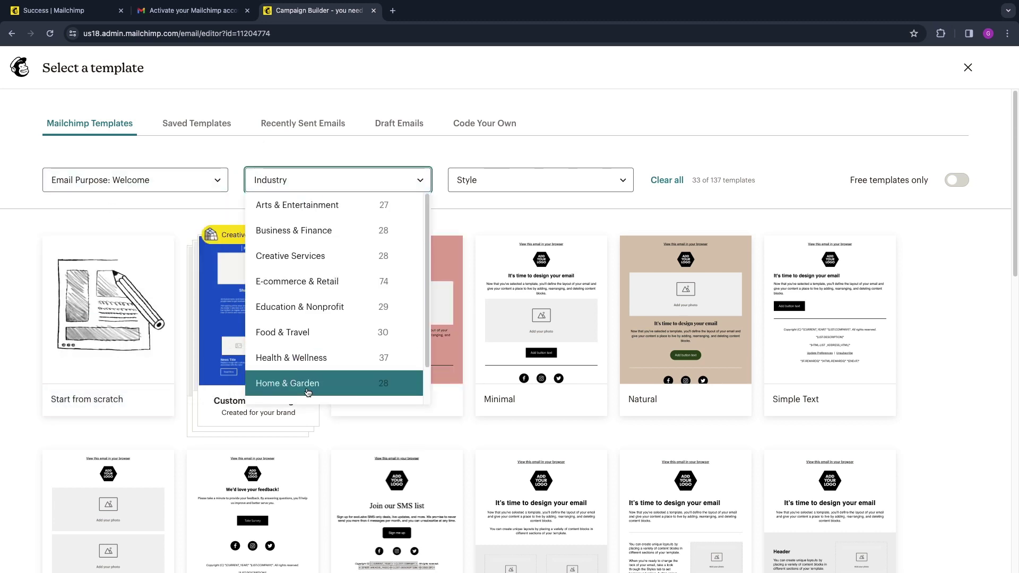
pyautogui.click(290, 306)
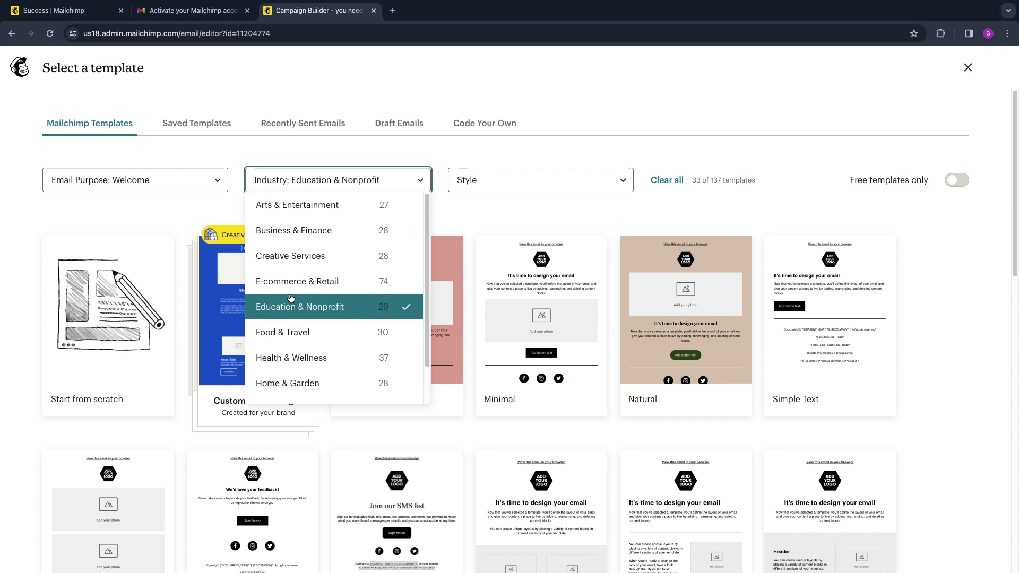
pyautogui.click(417, 182)
# Add Minimalist and Bold to the template style filter
pyautogui.click(528, 185)
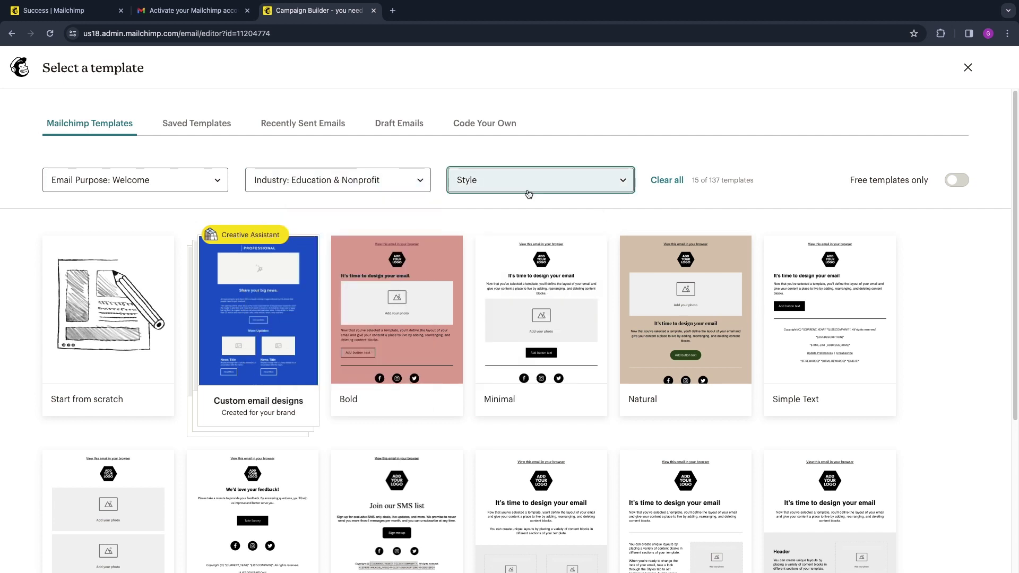
pyautogui.click(527, 332)
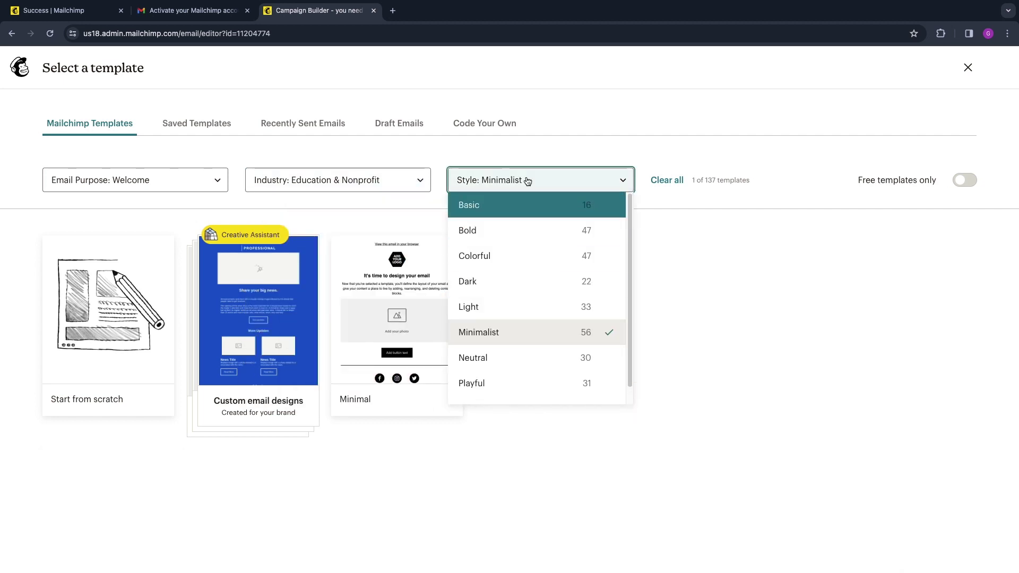
pyautogui.click(525, 180)
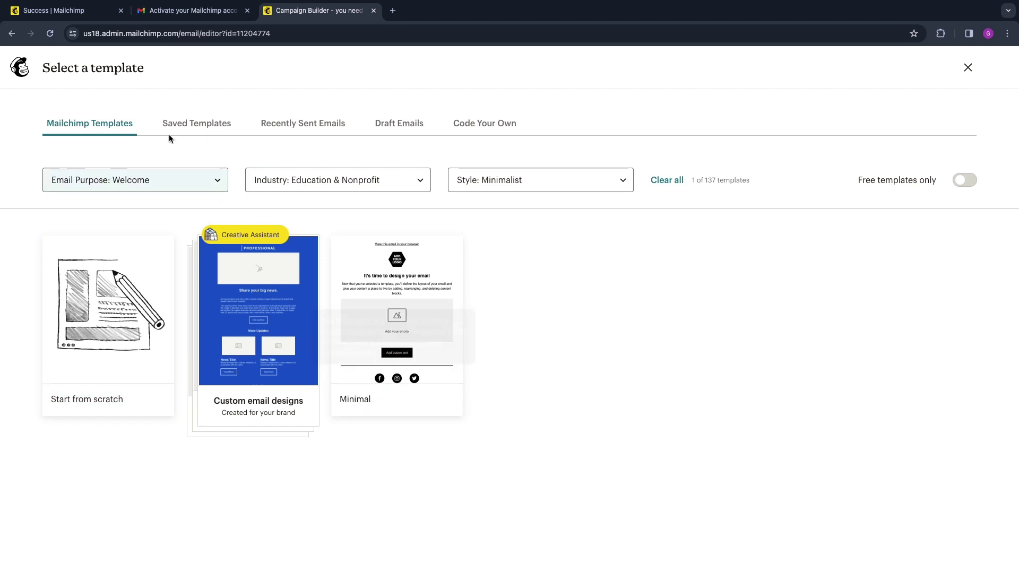
pyautogui.click(524, 189)
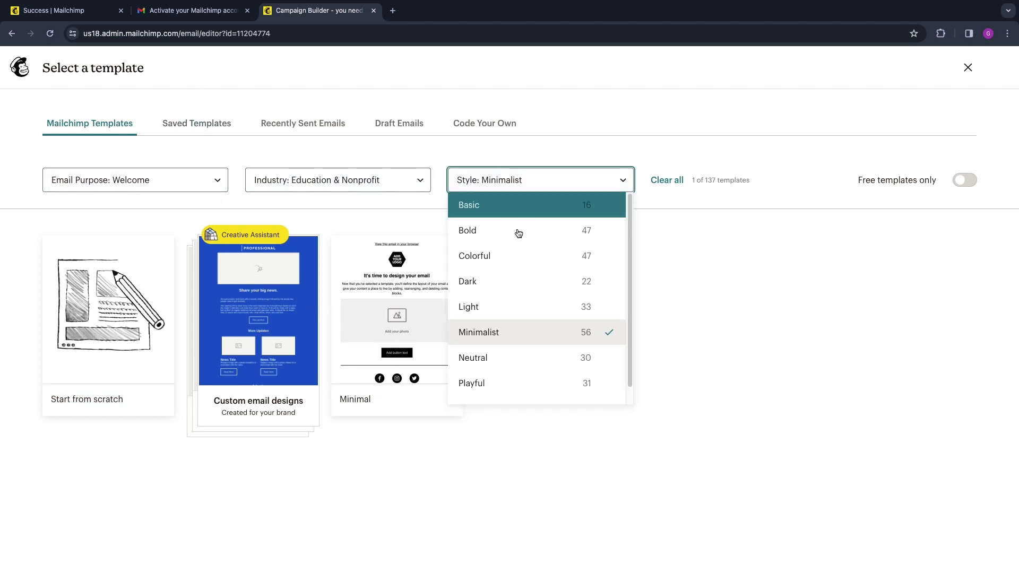
pyautogui.click(518, 231)
pyautogui.click(528, 504)
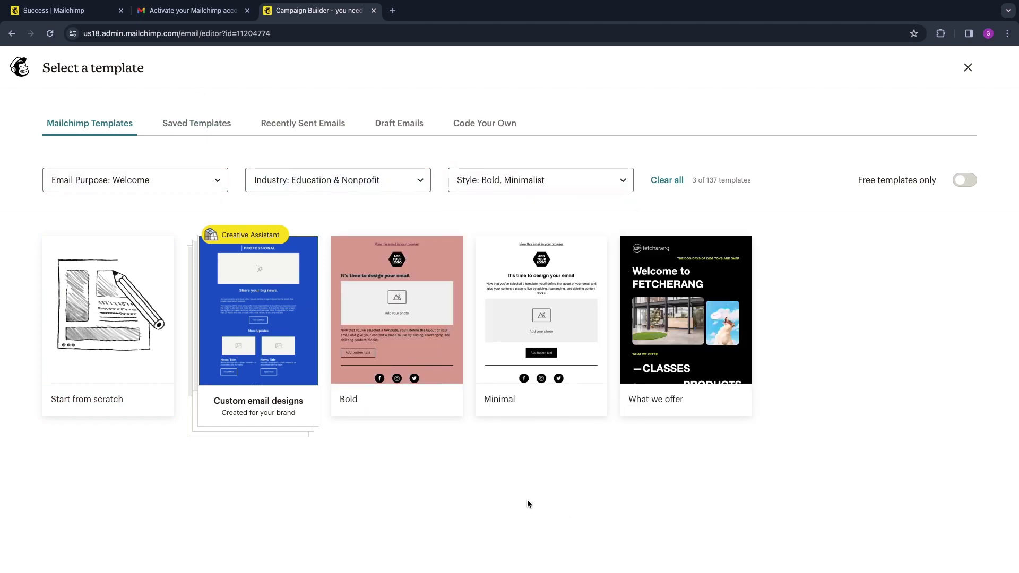
# Preview the What we offer template, dismiss the upgrade offer, and exit the preview
pyautogui.moveTo(684, 318)
pyautogui.click(678, 341)
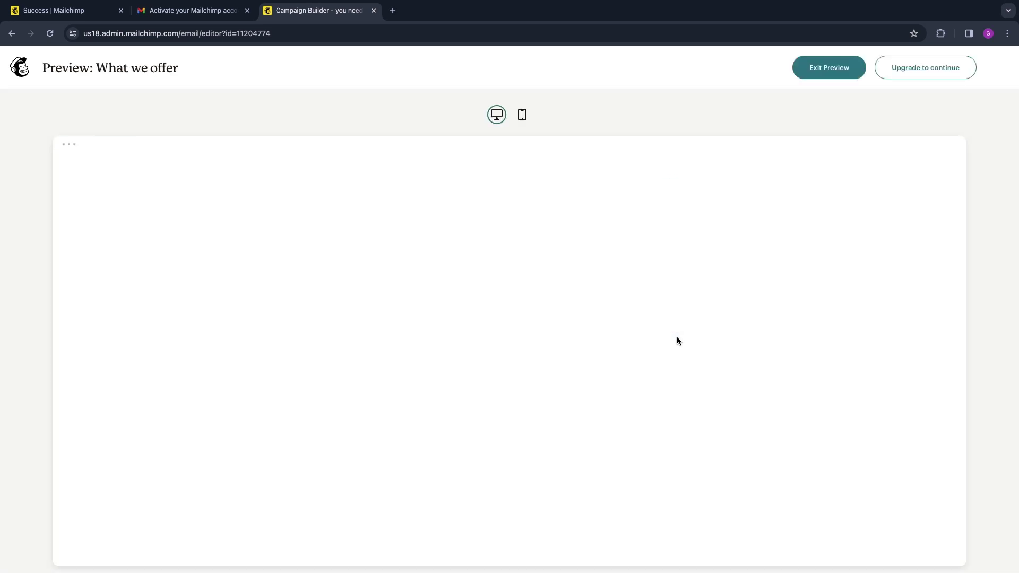
pyautogui.scroll(-1, 461, 493)
pyautogui.scroll(-2, 690, 391)
pyautogui.scroll(-5, 528, 317)
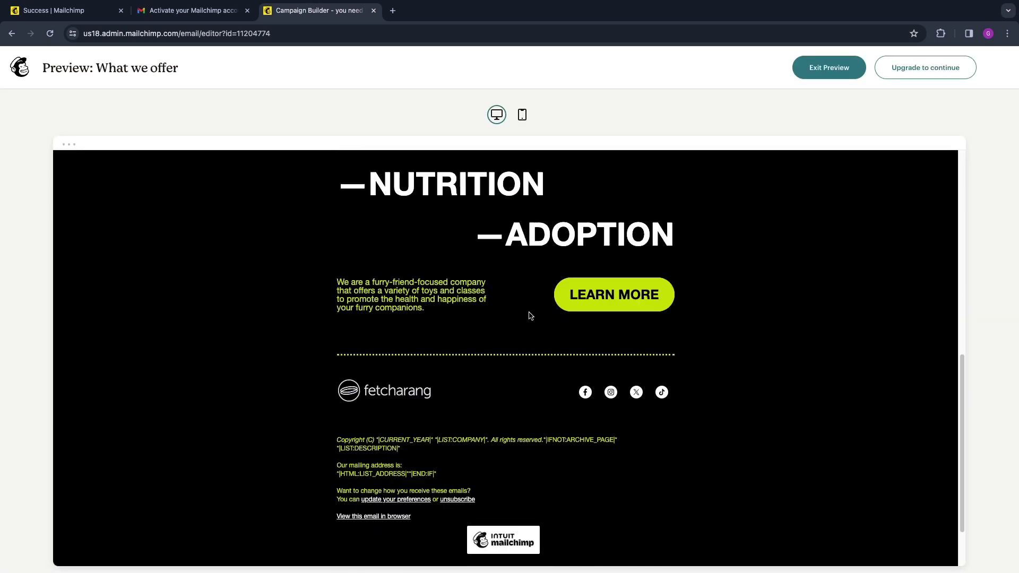
pyautogui.scroll(10, 557, 386)
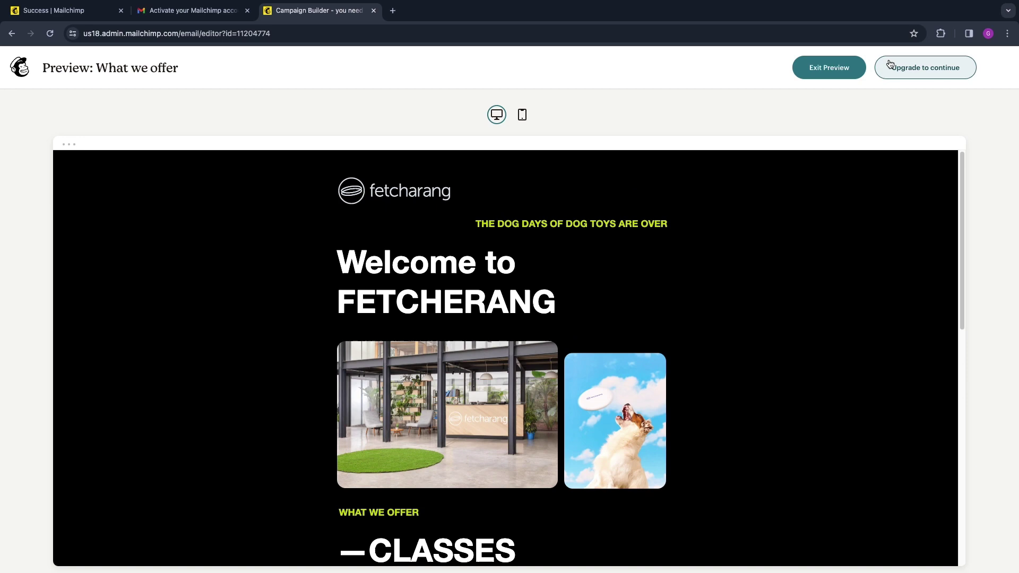
pyautogui.click(890, 64)
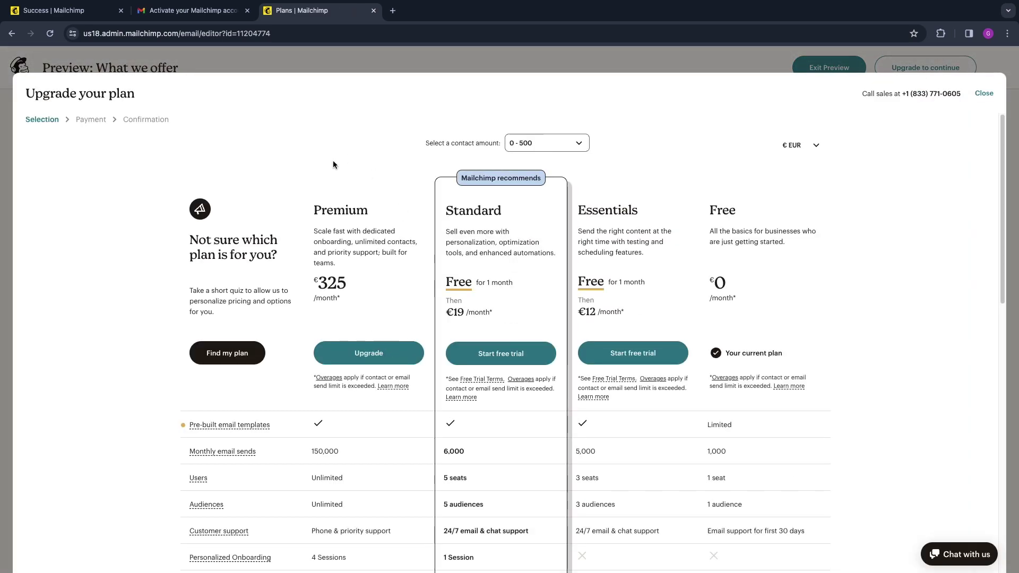
pyautogui.scroll(-1, 530, 444)
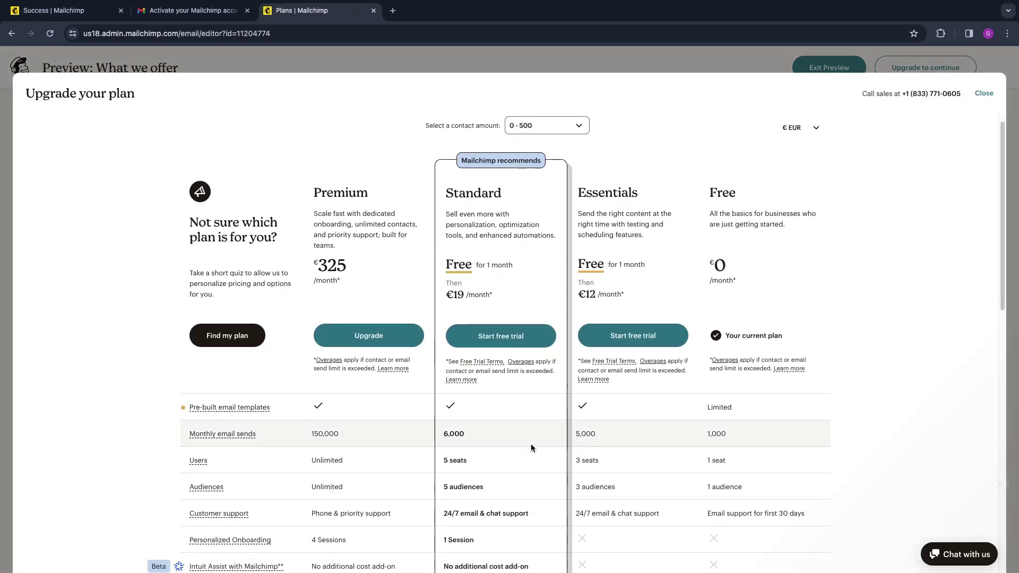
pyautogui.scroll(-2, 531, 443)
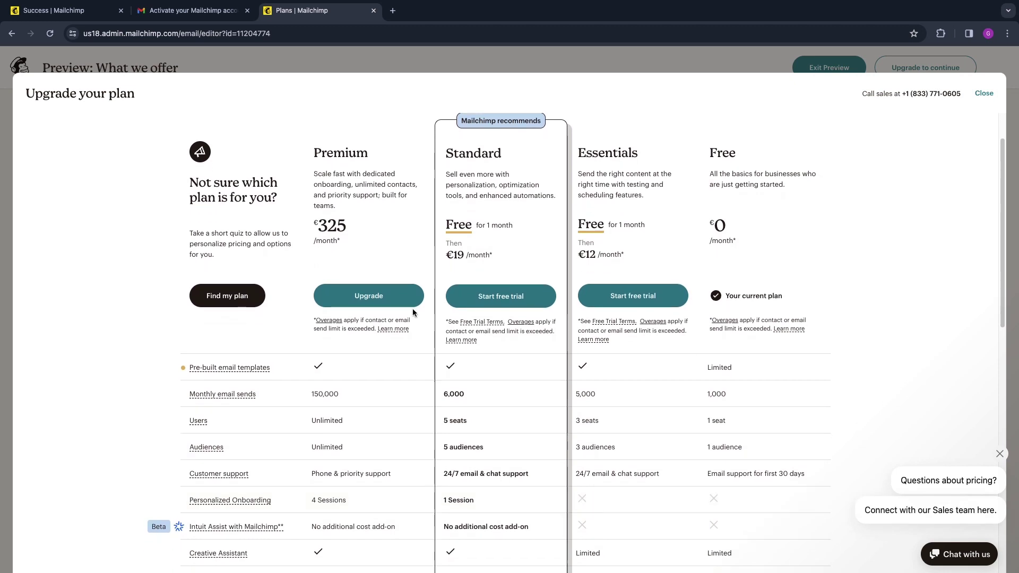
pyautogui.scroll(-2, 412, 310)
pyautogui.scroll(5, 510, 342)
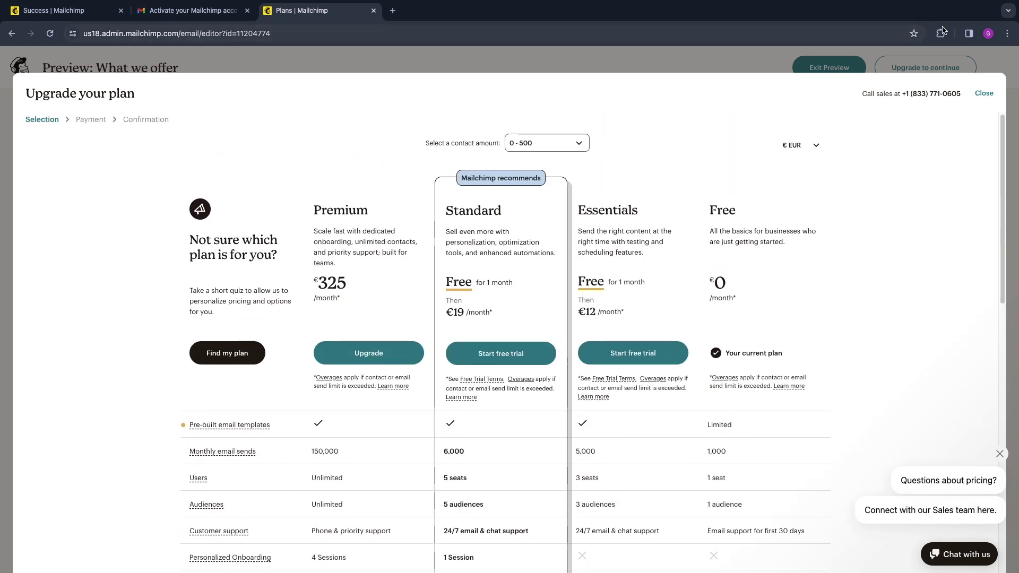
pyautogui.click(984, 94)
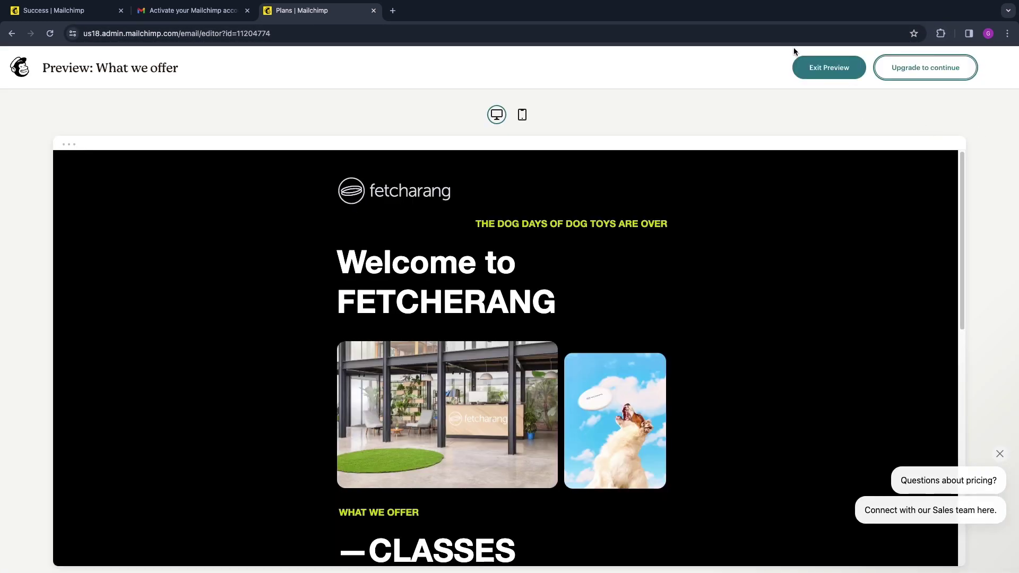
pyautogui.click(829, 66)
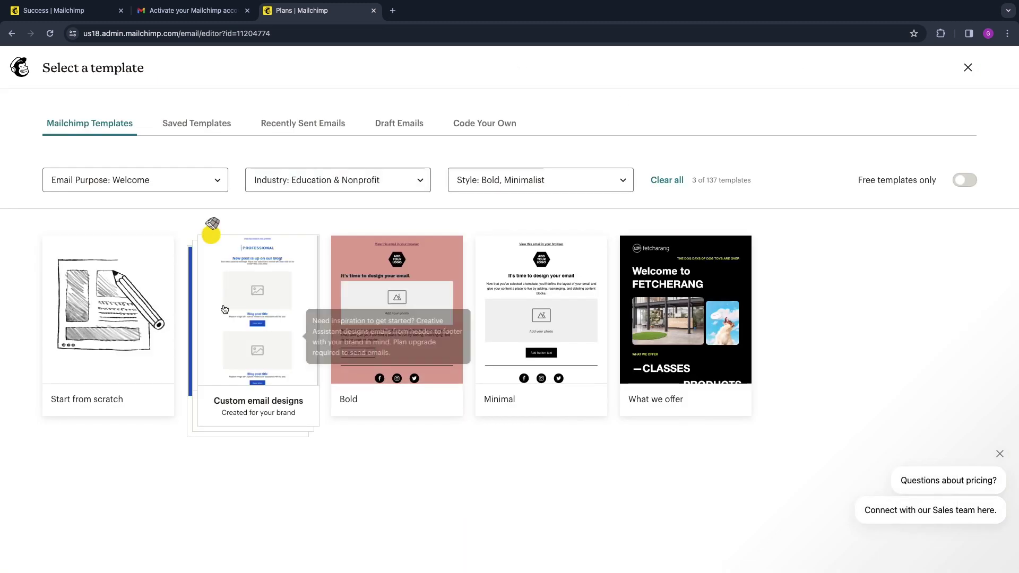
# Start a blank design from scratch and inspect the footer badge and placeholder image
pyautogui.click(126, 326)
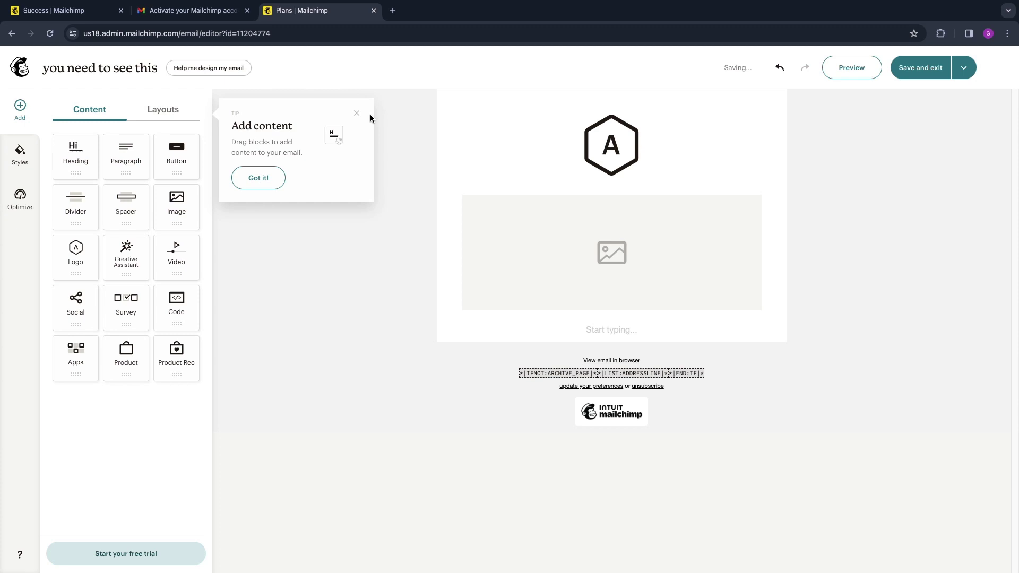
pyautogui.click(358, 114)
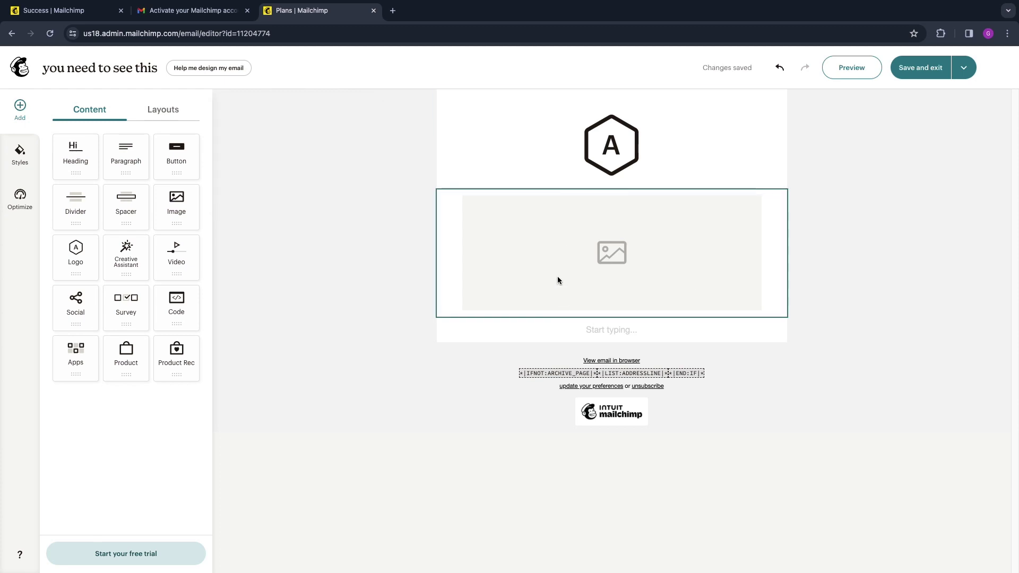
pyautogui.click(611, 414)
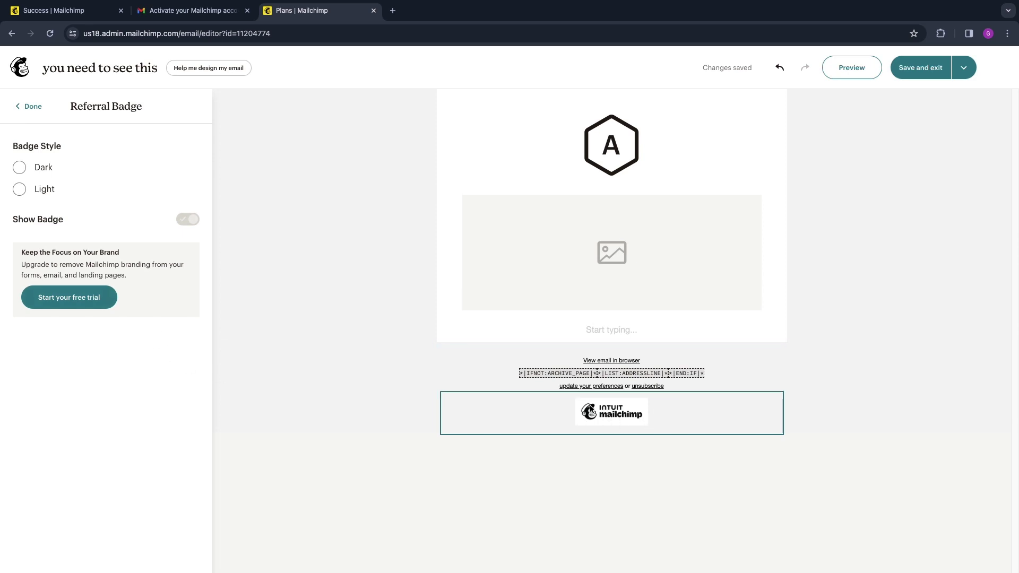
pyautogui.click(590, 200)
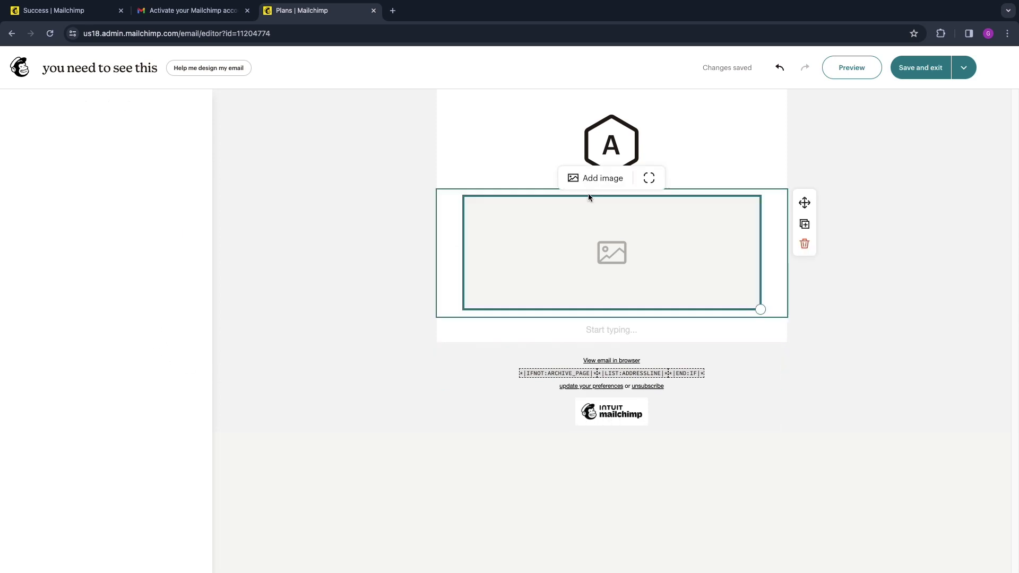
# Replace the email's logo with an uploaded portrait photo
pyautogui.click(536, 147)
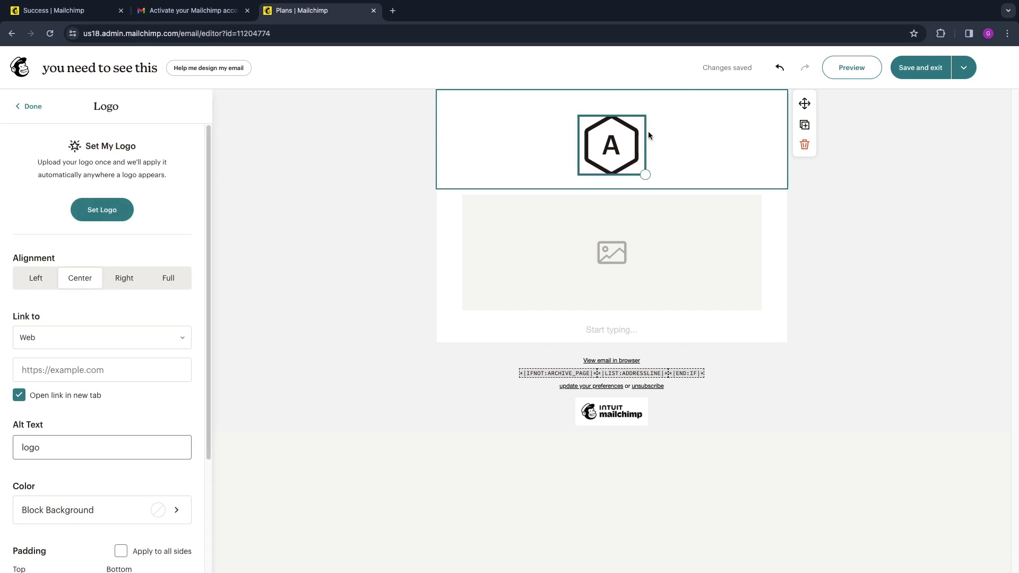
pyautogui.click(91, 215)
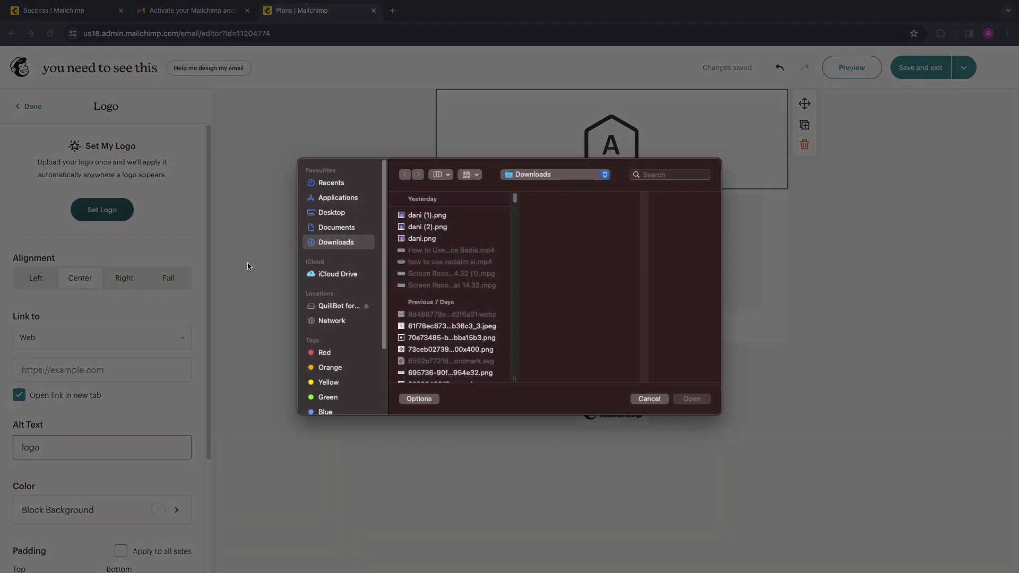
pyautogui.click(437, 226)
pyautogui.doubleClick(436, 226)
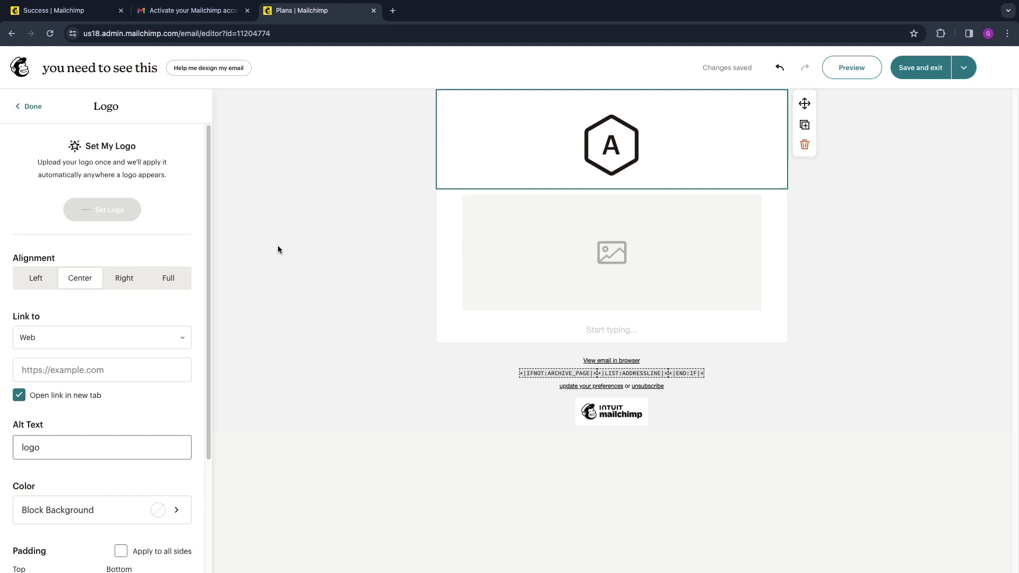
pyautogui.click(393, 204)
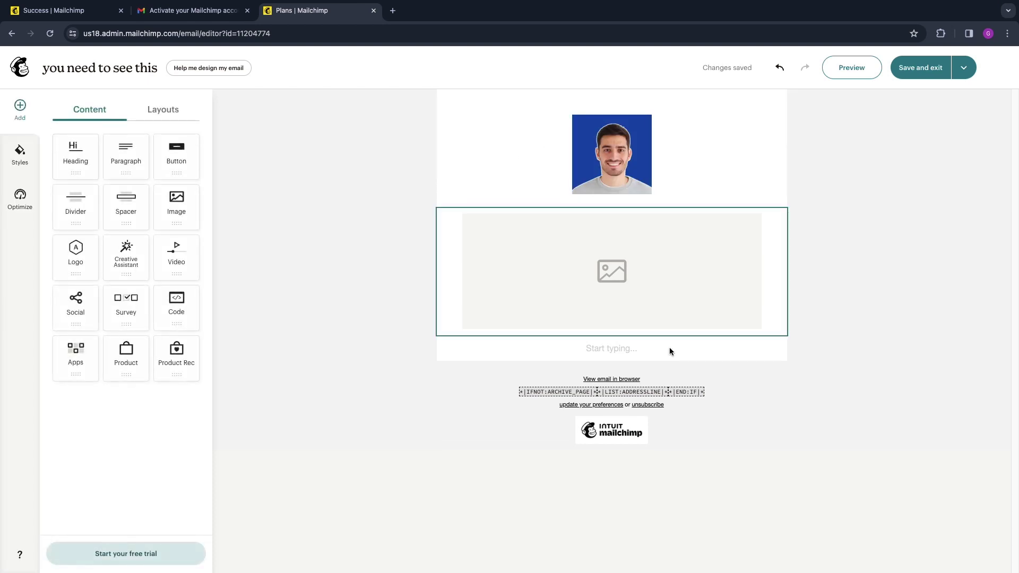
# Add a Start Survey block below the image and save the design
pyautogui.moveTo(114, 300)
pyautogui.mouseDown()
pyautogui.moveTo(607, 319)
pyautogui.moveTo(555, 308)
pyautogui.mouseUp()
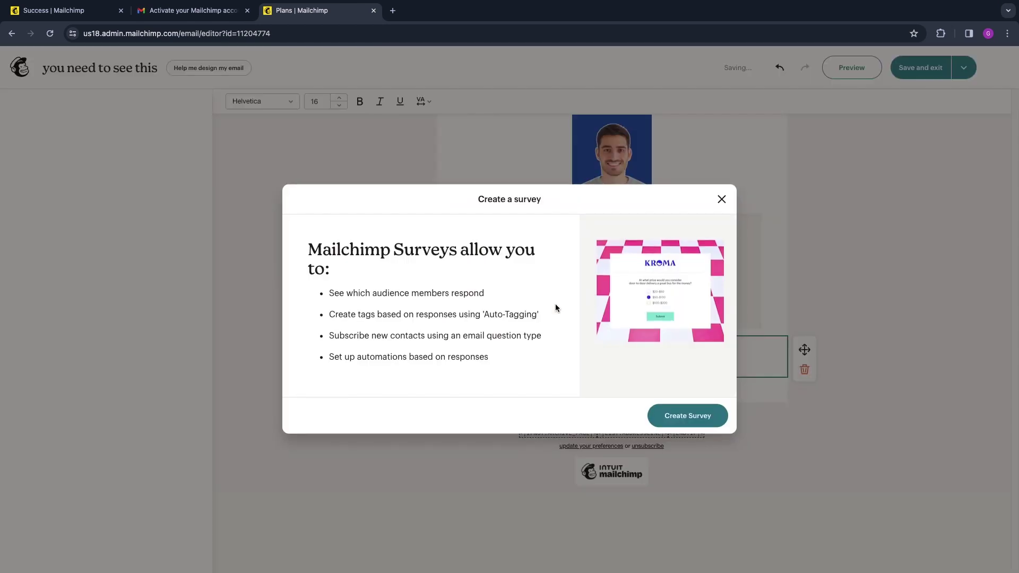
pyautogui.click(721, 200)
pyautogui.click(295, 301)
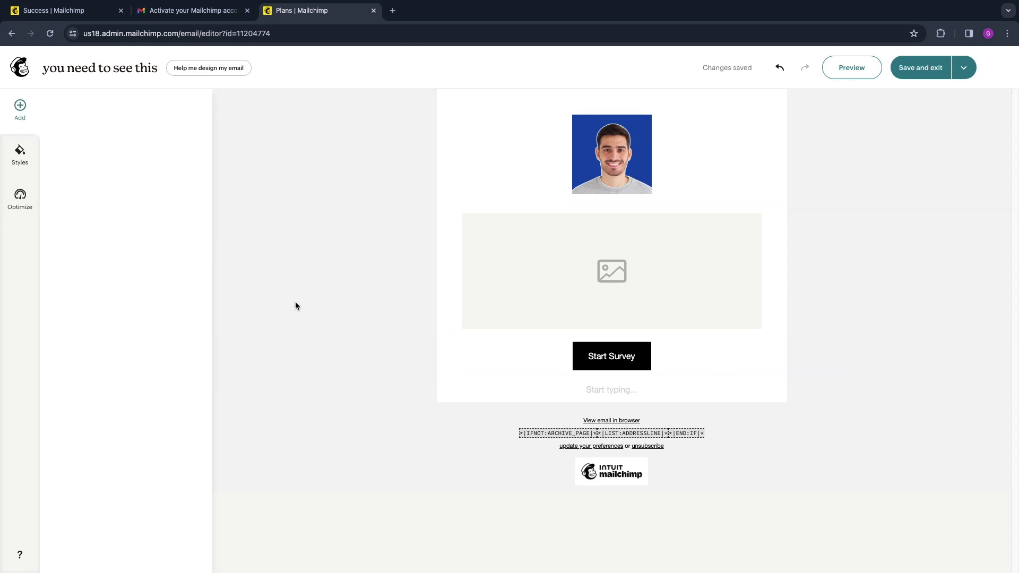
pyautogui.click(928, 75)
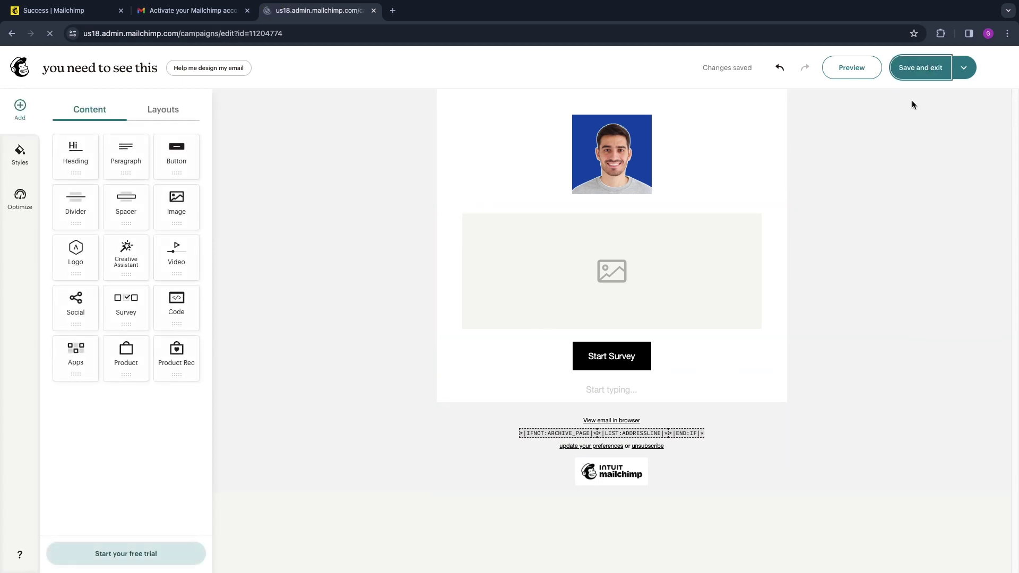
pyautogui.scroll(-1, 360, 498)
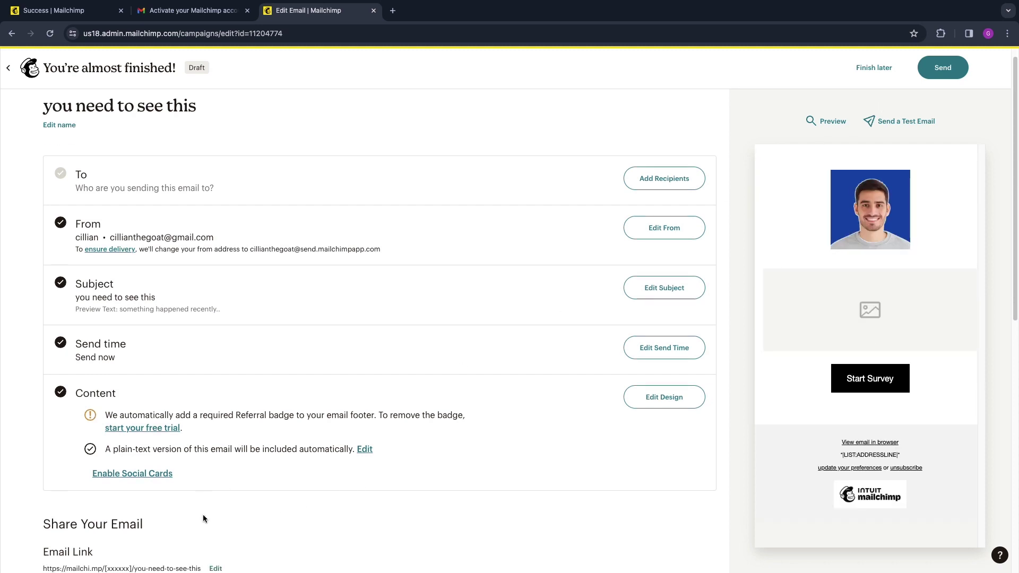
pyautogui.scroll(-2, 203, 516)
pyautogui.scroll(3, 239, 382)
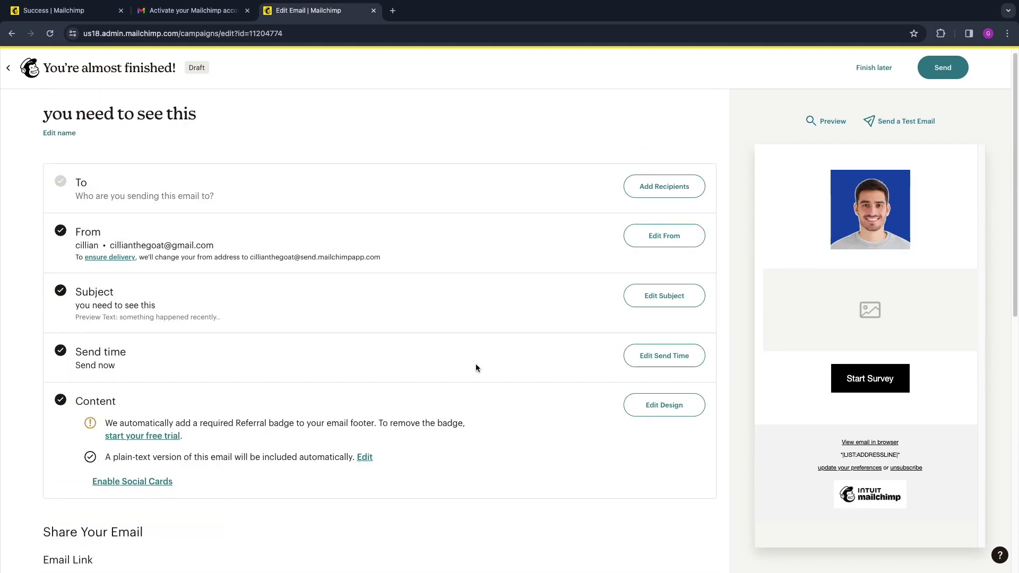
pyautogui.scroll(-1, 476, 405)
pyautogui.scroll(2, 476, 405)
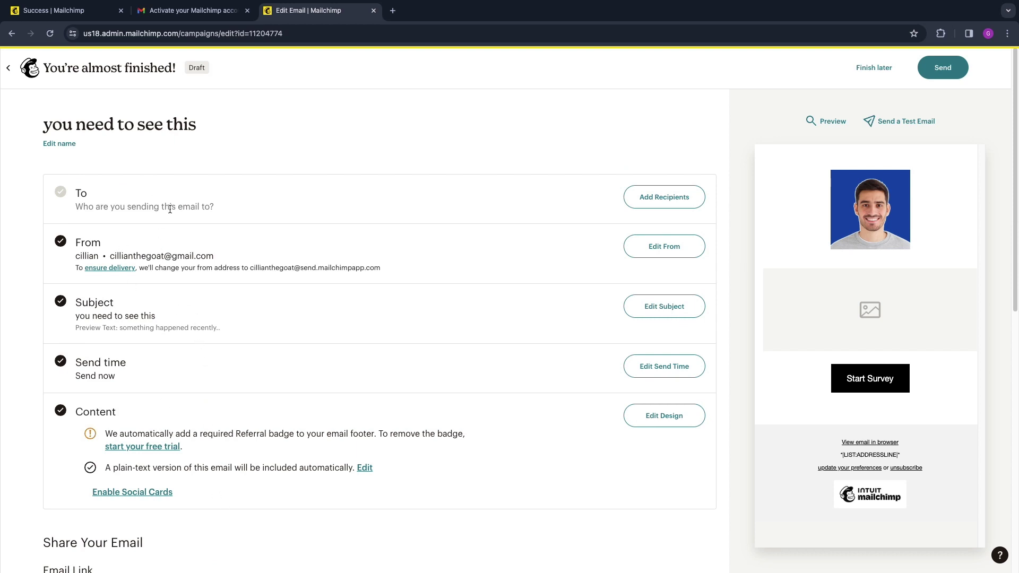
pyautogui.scroll(-1, 351, 268)
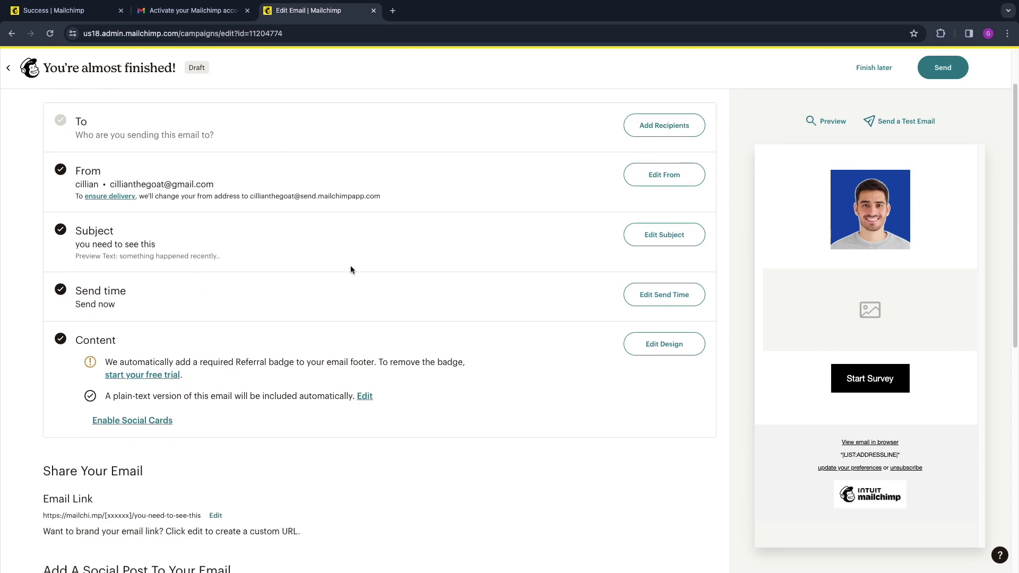
pyautogui.scroll(1, 360, 394)
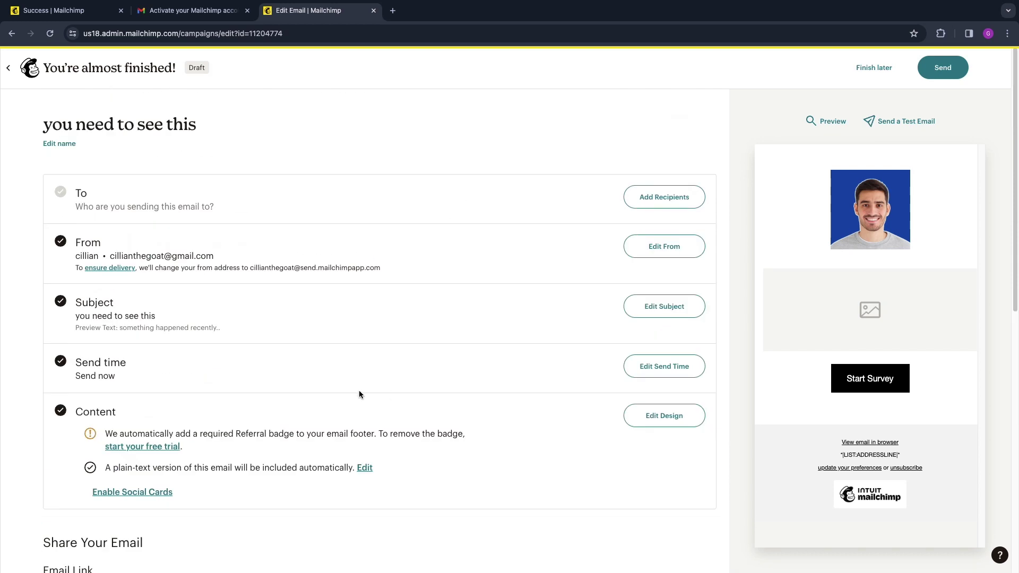
# Try sending the campaign, which flags the missing recipients, then choose Finish later
pyautogui.click(943, 73)
pyautogui.click(873, 67)
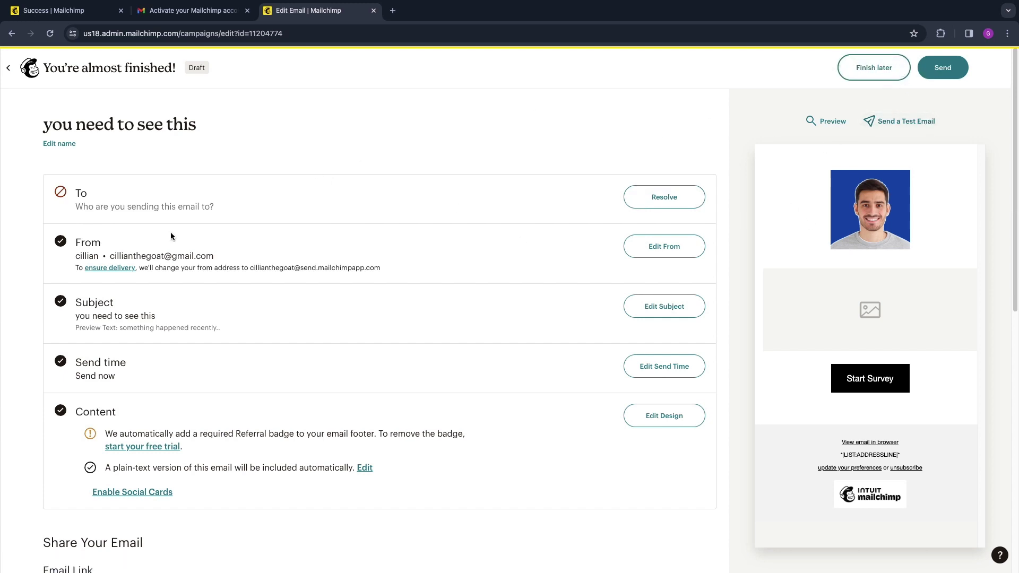
# Leave the unfinished campaign as a draft and return to the Campaigns list
pyautogui.click(873, 68)
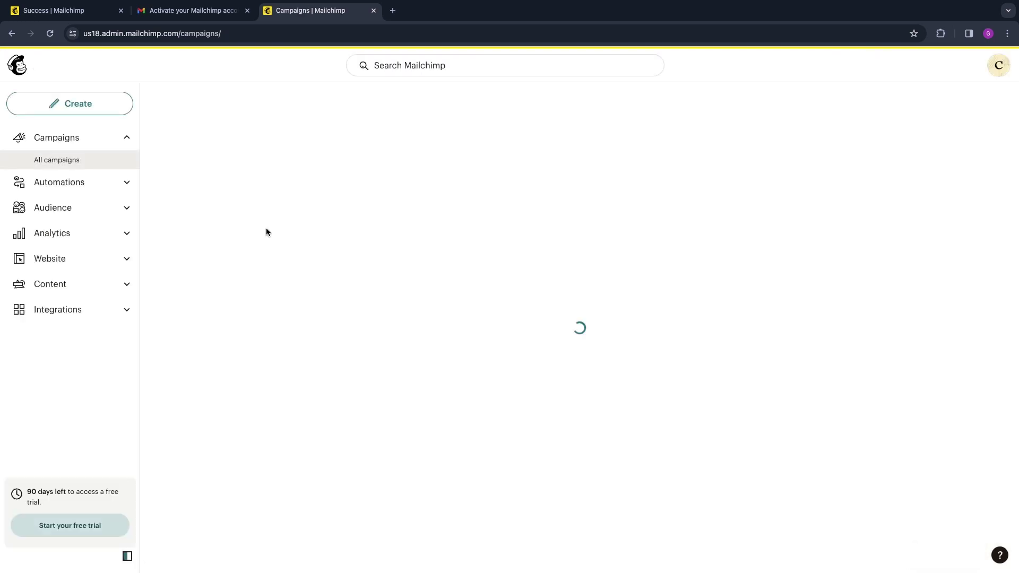